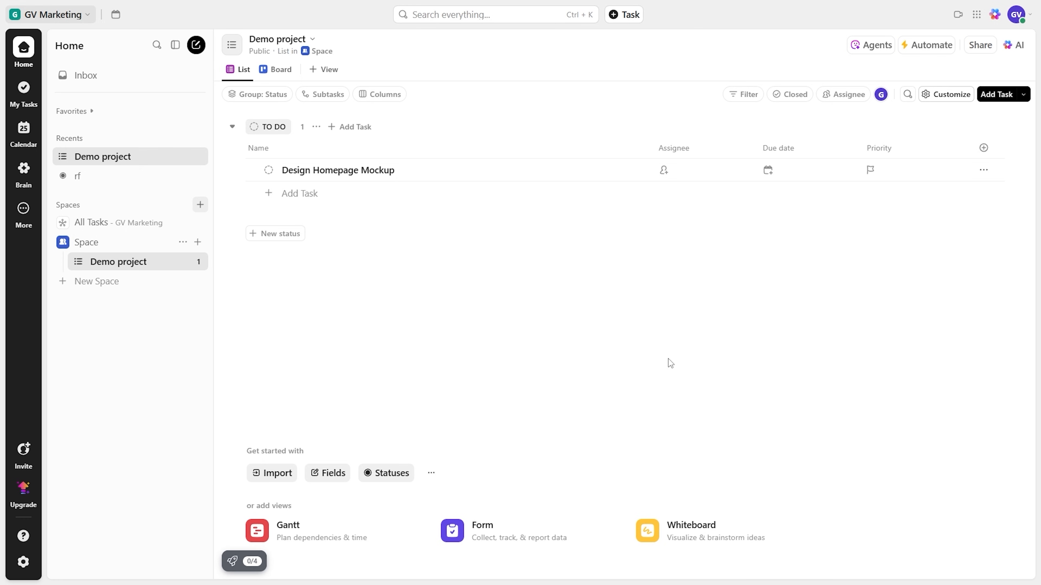
In the Design Homepage Mockup task, open the description for writing and assign the task to yourself.
{"action": "left_click", "coordinate": [407, 174]}
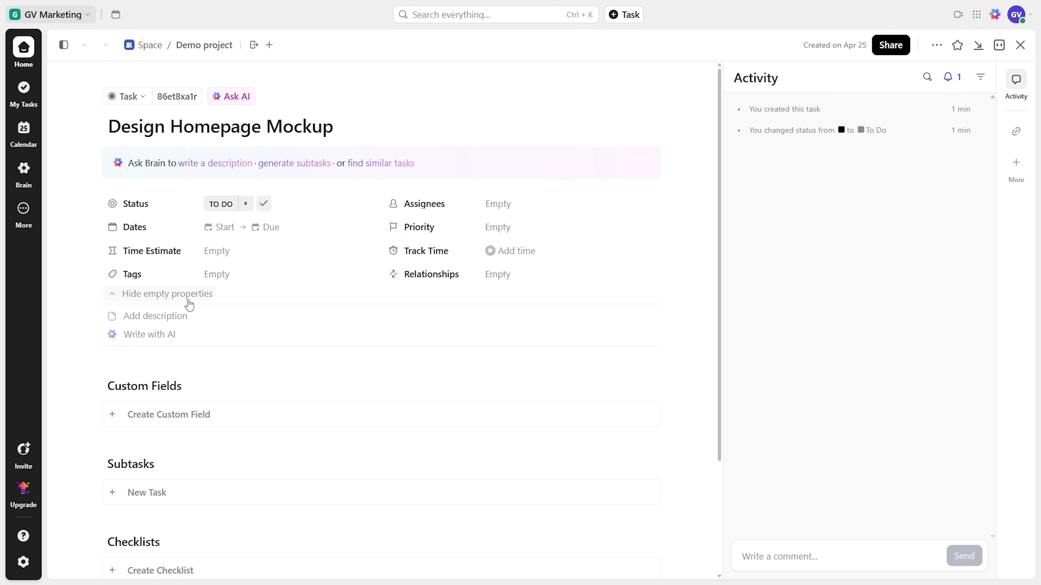
{"action": "left_click", "coordinate": [161, 326]}
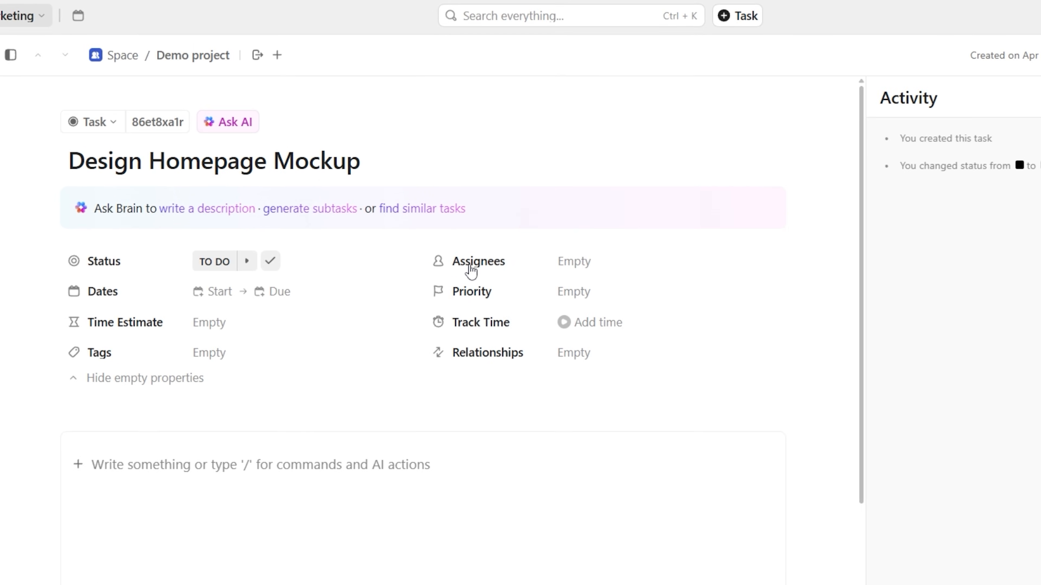
{"action": "left_click", "coordinate": [499, 272]}
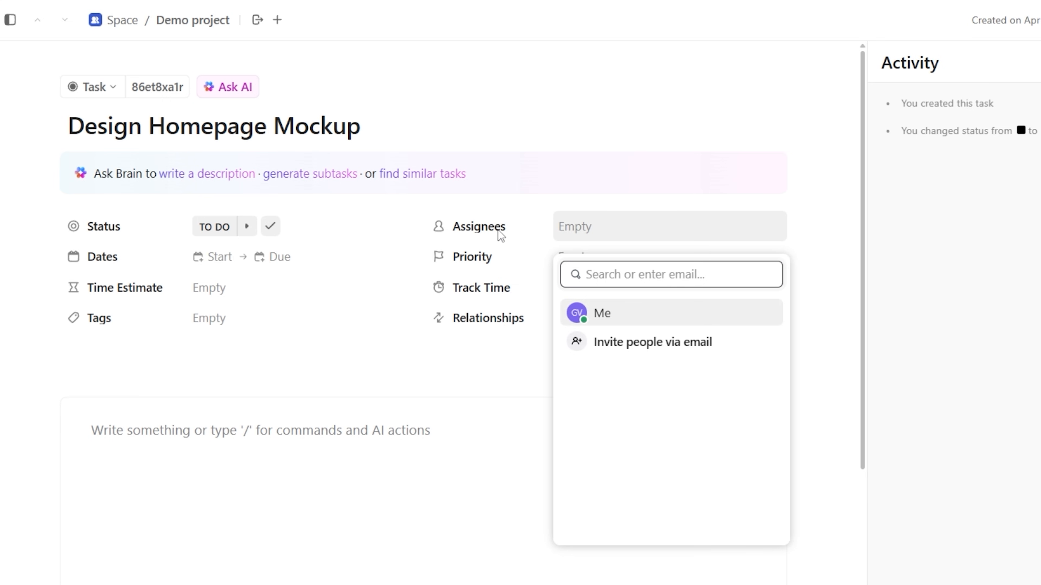
{"action": "left_click", "coordinate": [616, 320]}
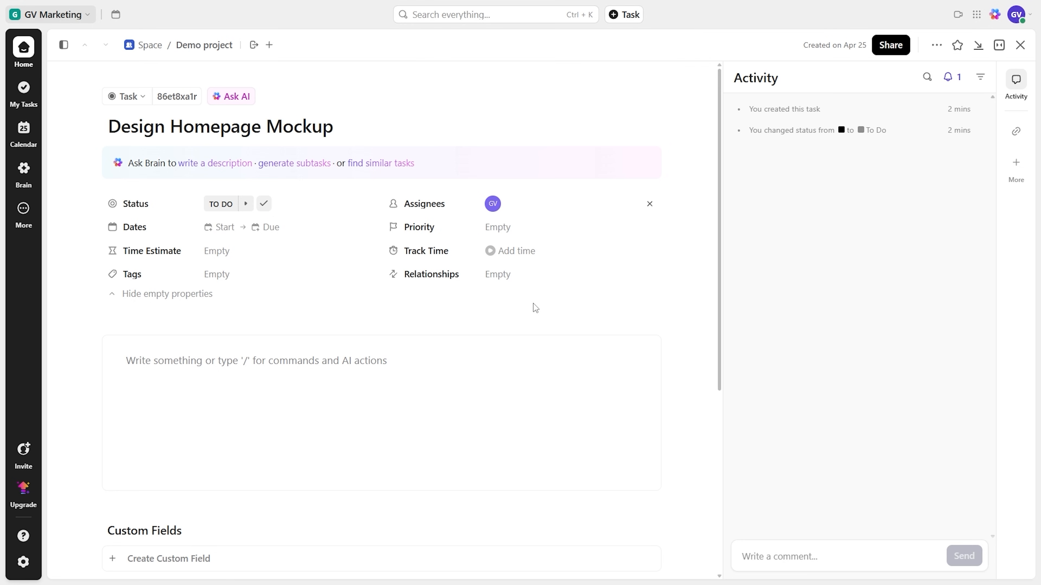
Set the task's start date to April 25 and due date to April 30, 2025, with Normal priority.
{"action": "left_click", "coordinate": [224, 228]}
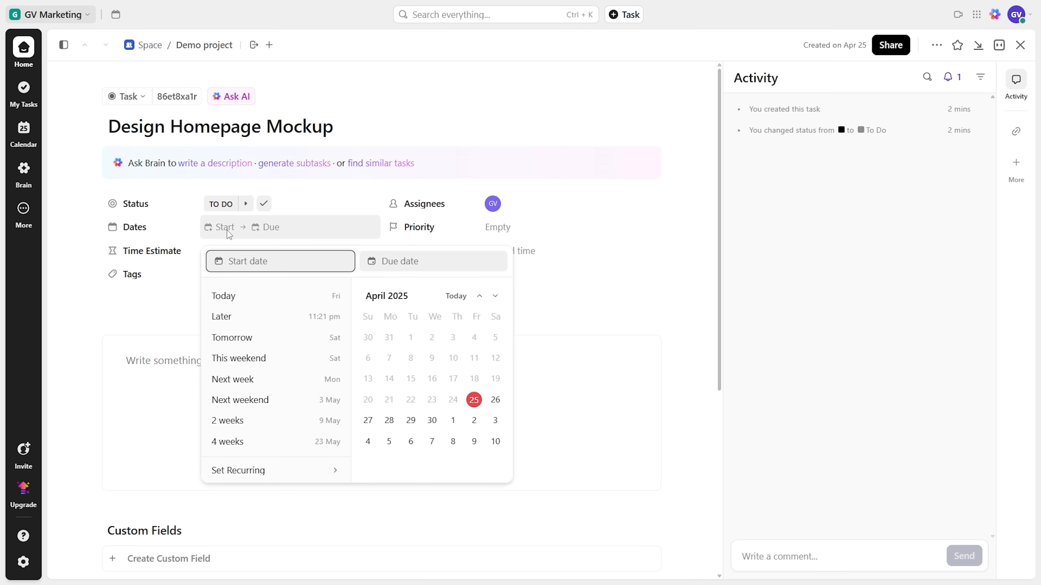
{"action": "left_click", "coordinate": [474, 400]}
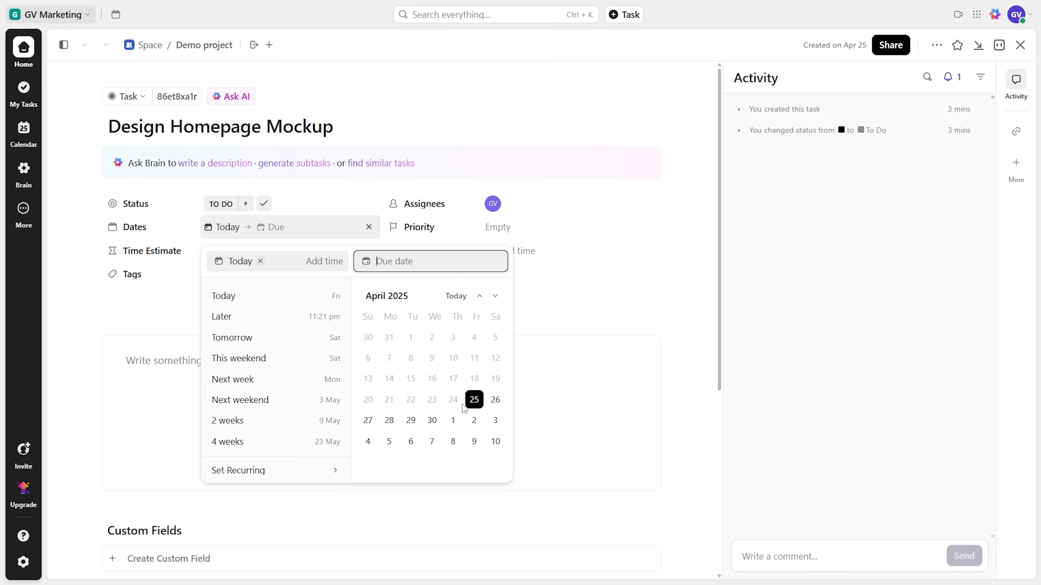
{"action": "left_click", "coordinate": [431, 422]}
{"action": "left_click", "coordinate": [538, 438]}
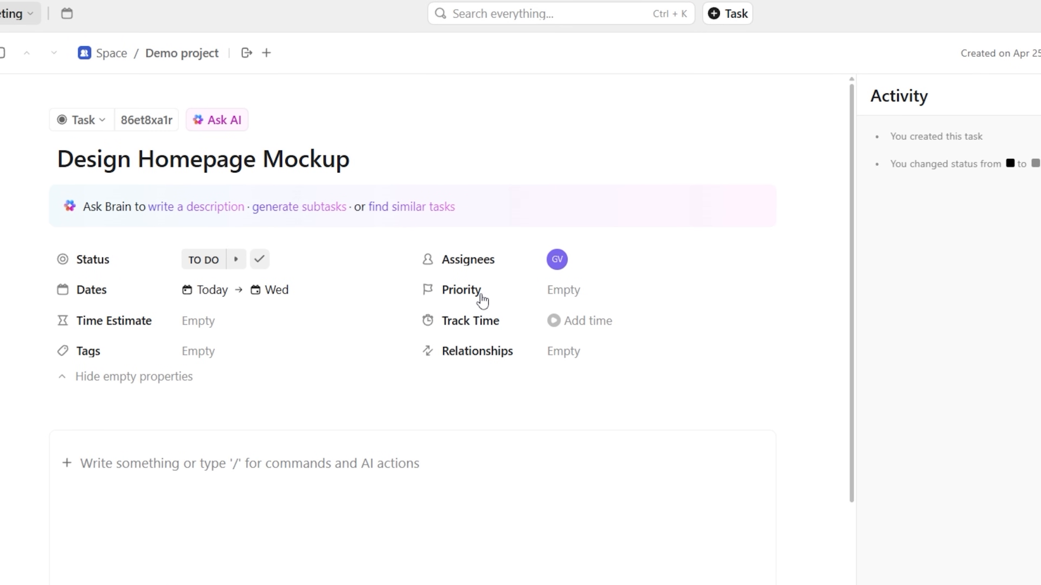
{"action": "left_click", "coordinate": [483, 300]}
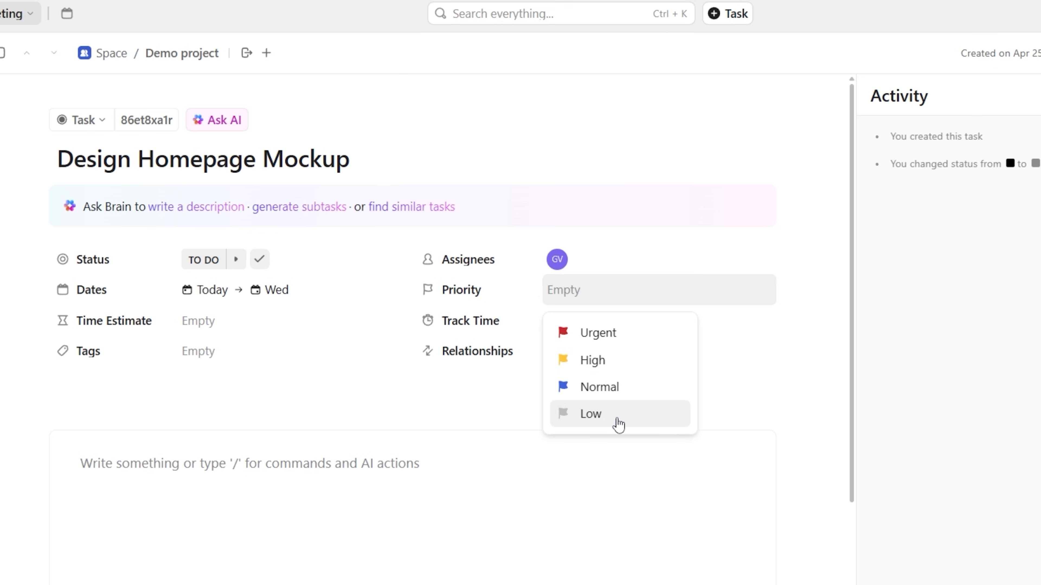
{"action": "left_click", "coordinate": [611, 393]}
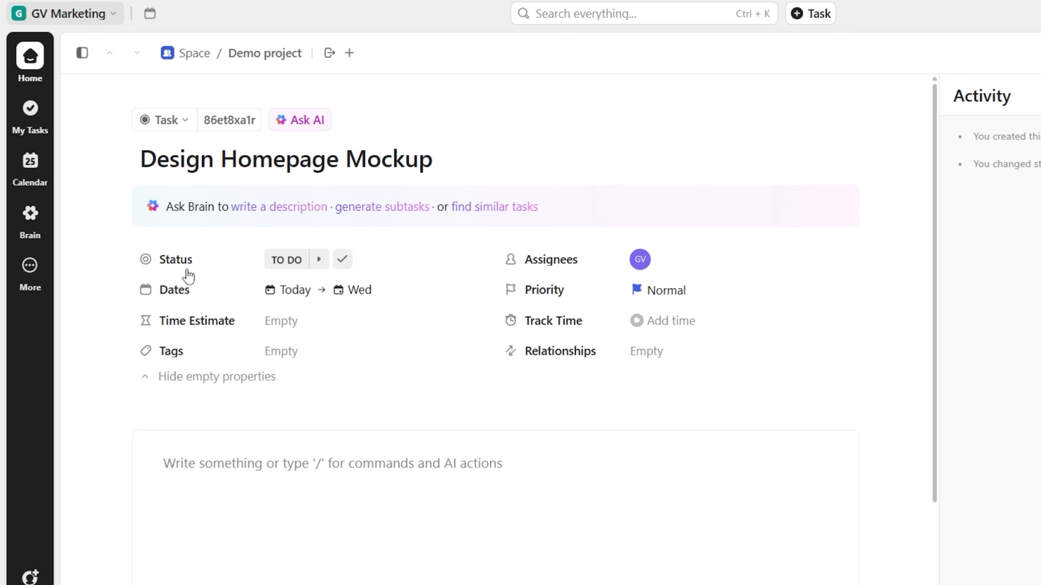
Switch the task's status to Complete and return it to To Do.
{"action": "left_click", "coordinate": [317, 262]}
{"action": "left_click", "coordinate": [349, 262]}
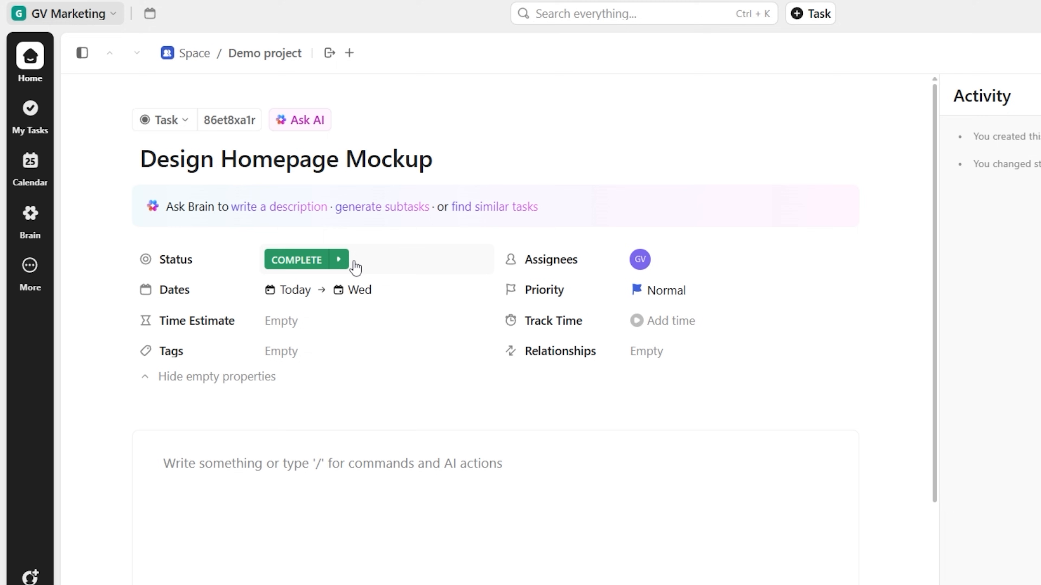
{"action": "left_click", "coordinate": [342, 263]}
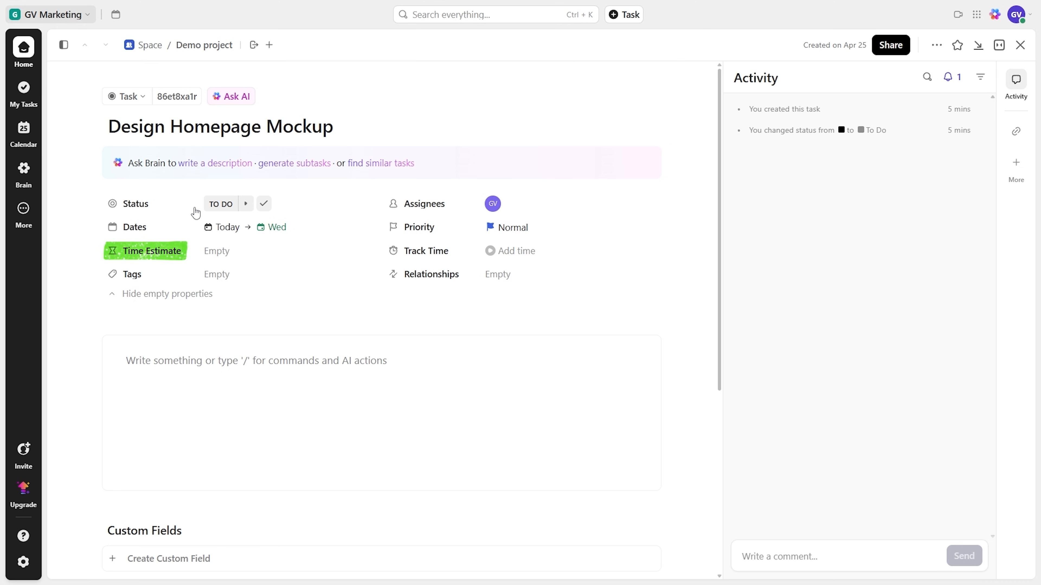
Attach the "website mockups portfolio" image from the Downloads folder to the task, and return to the Demo project list.
{"action": "scroll", "coordinate": [196, 212], "scroll_direction": "down", "scroll_amount": 3}
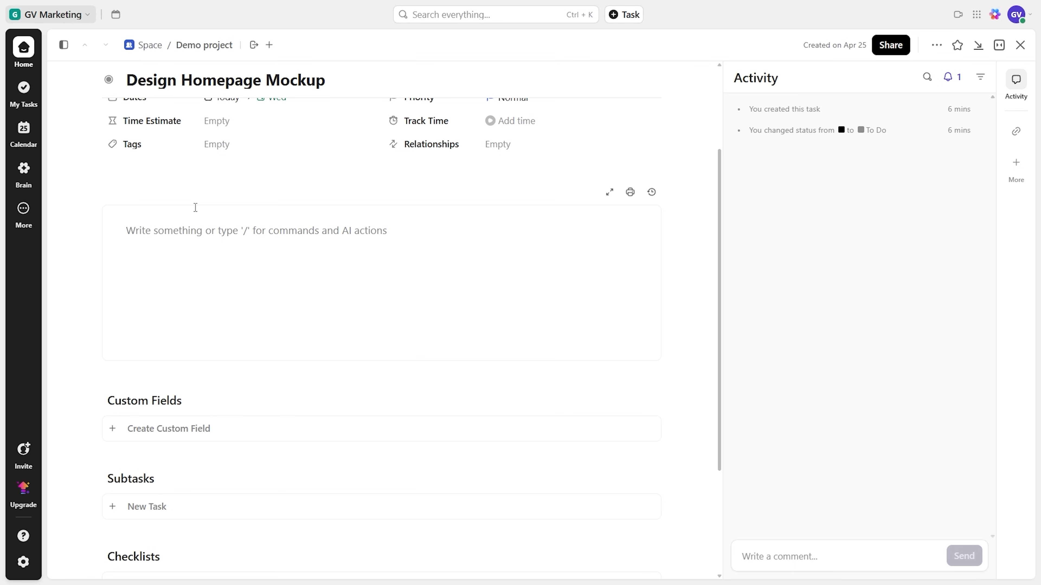
{"action": "scroll", "coordinate": [195, 207], "scroll_direction": "down", "scroll_amount": 4}
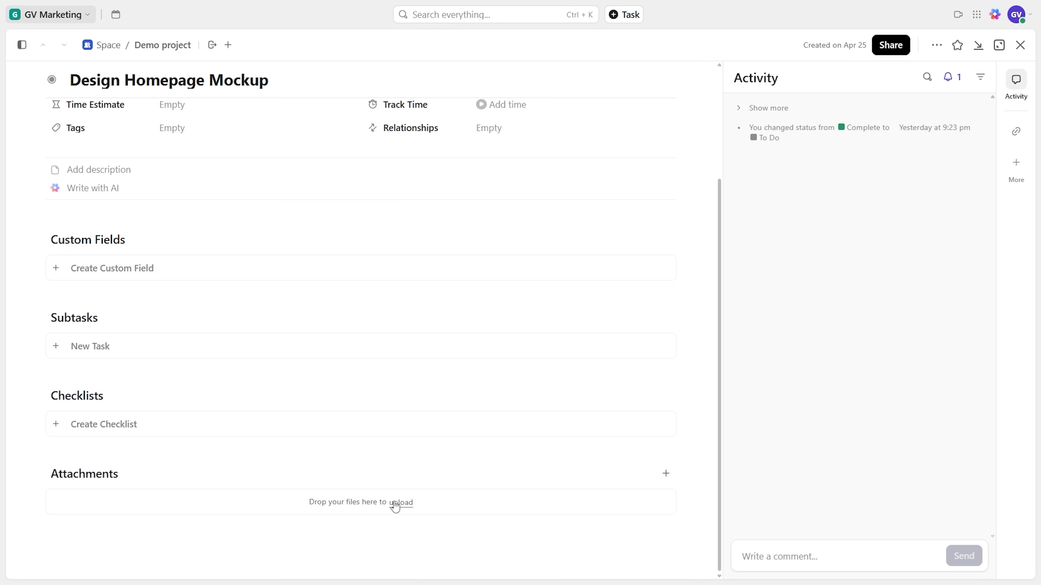
{"action": "left_click", "coordinate": [395, 507]}
{"action": "left_click", "coordinate": [711, 307]}
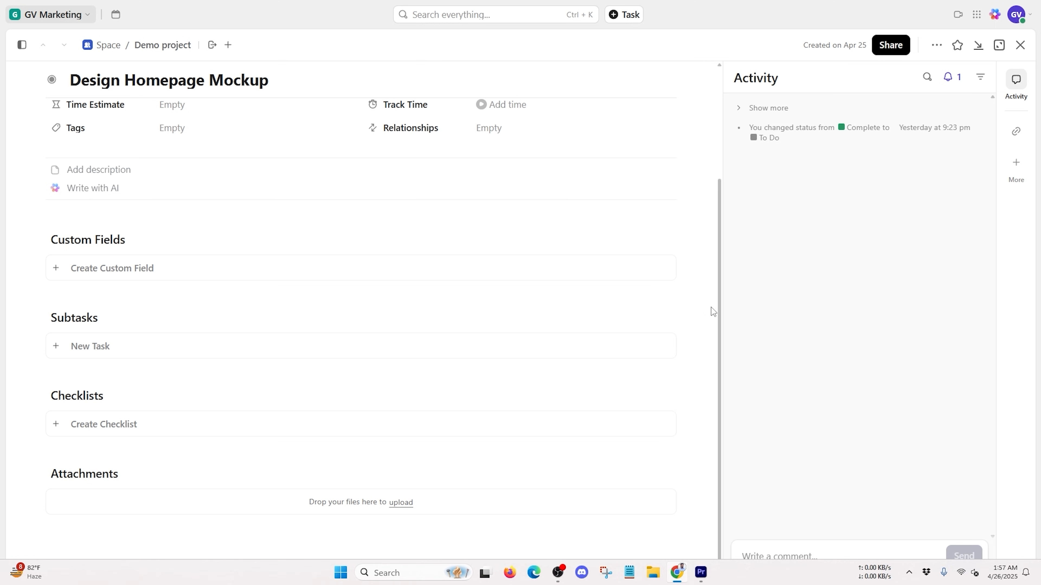
{"action": "left_click", "coordinate": [206, 137]}
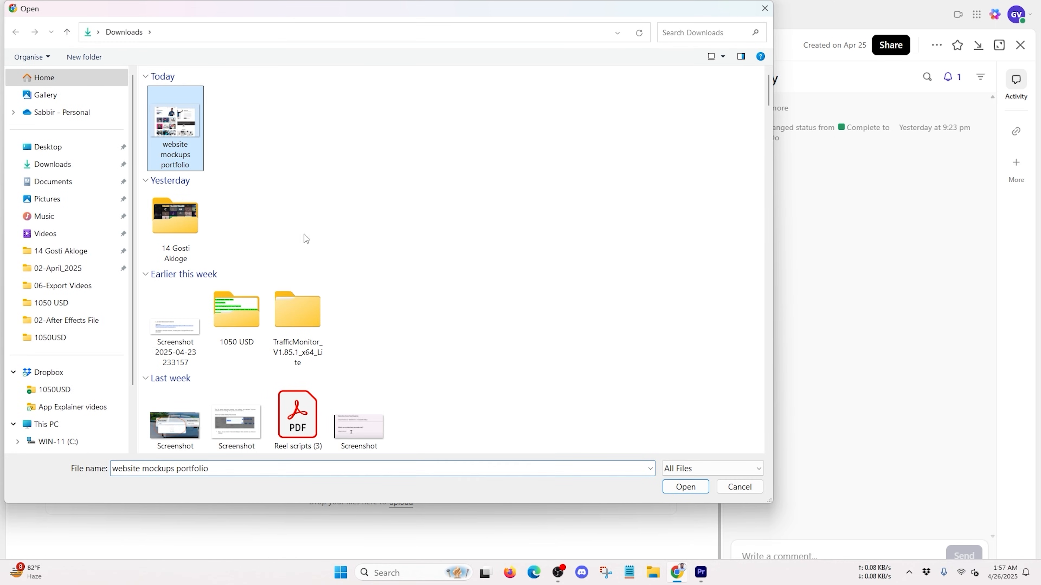
{"action": "left_click", "coordinate": [705, 490]}
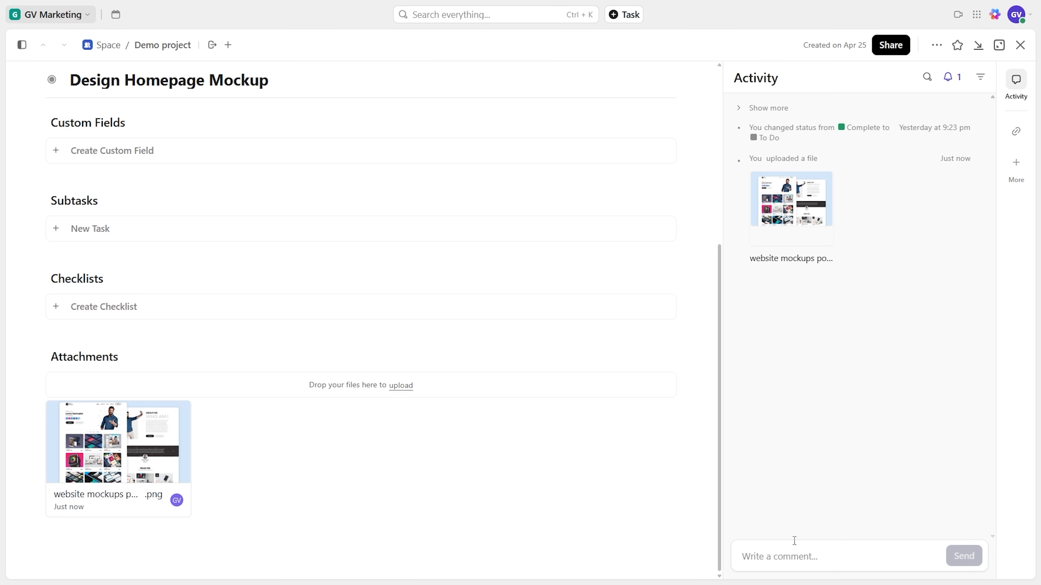
{"action": "left_click", "coordinate": [801, 556]}
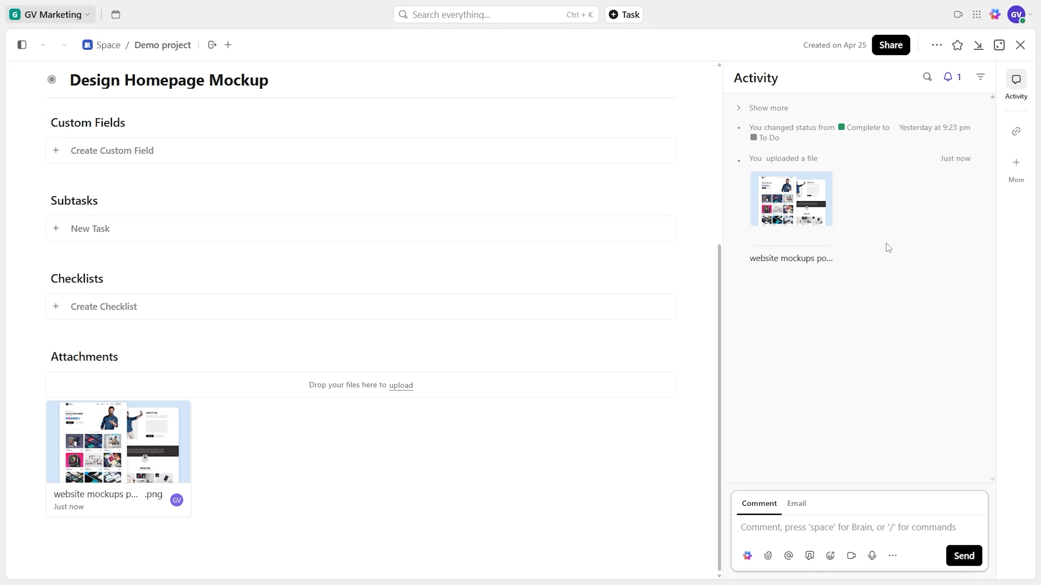
{"action": "left_click", "coordinate": [1017, 44]}
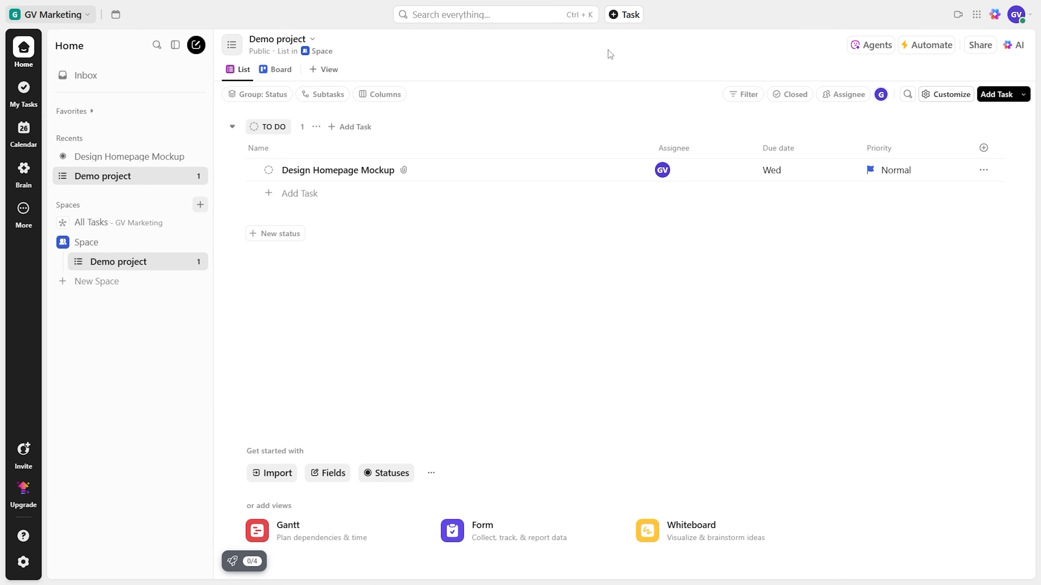
Create a task named "Write Homepage Copy" in the Demo project list.
{"action": "left_click", "coordinate": [623, 19]}
{"action": "type", "text": "W"}
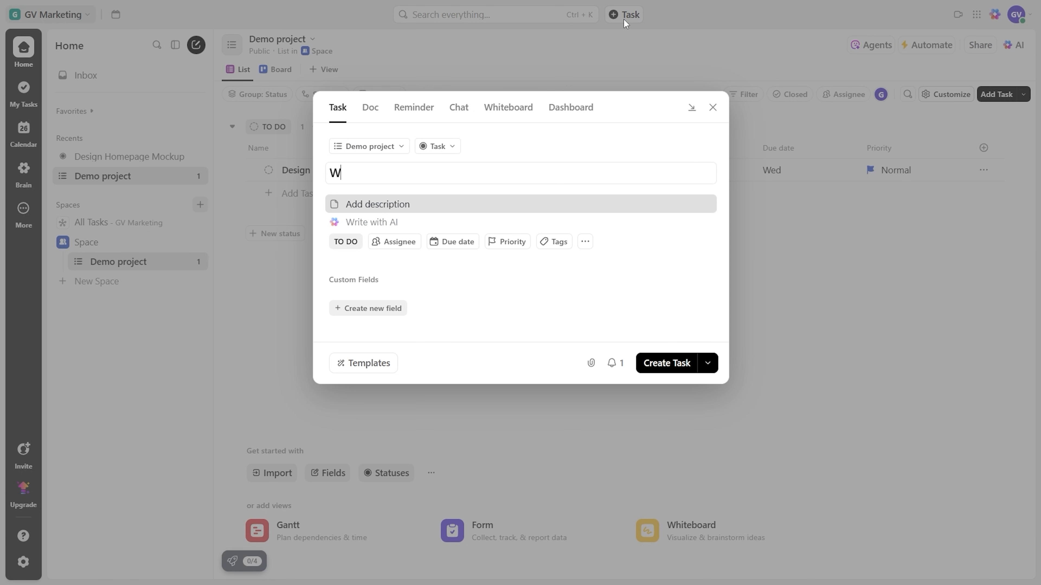
{"action": "type", "text": "rite Homepage Copy"}
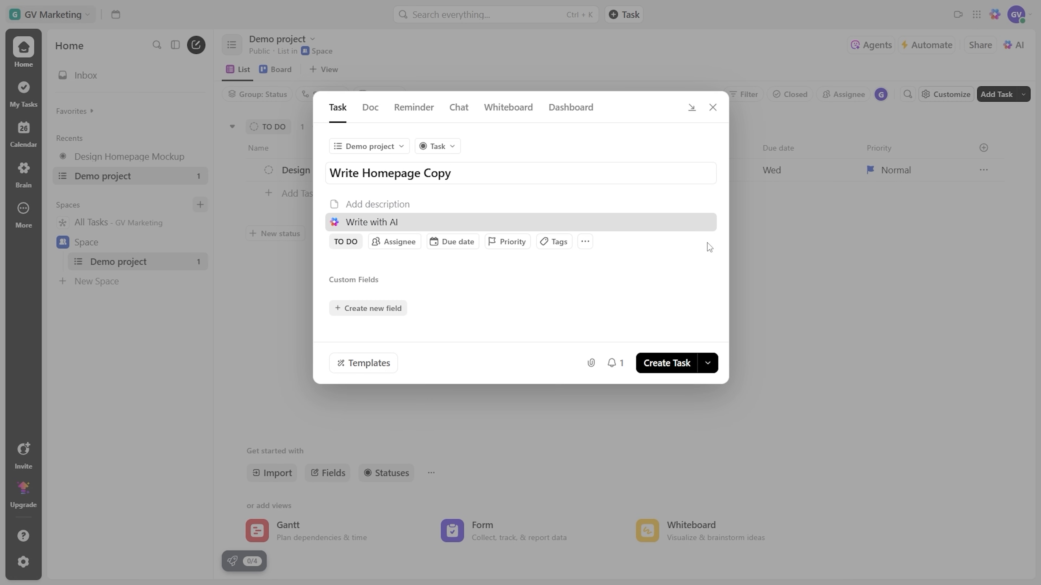
{"action": "left_click", "coordinate": [674, 363]}
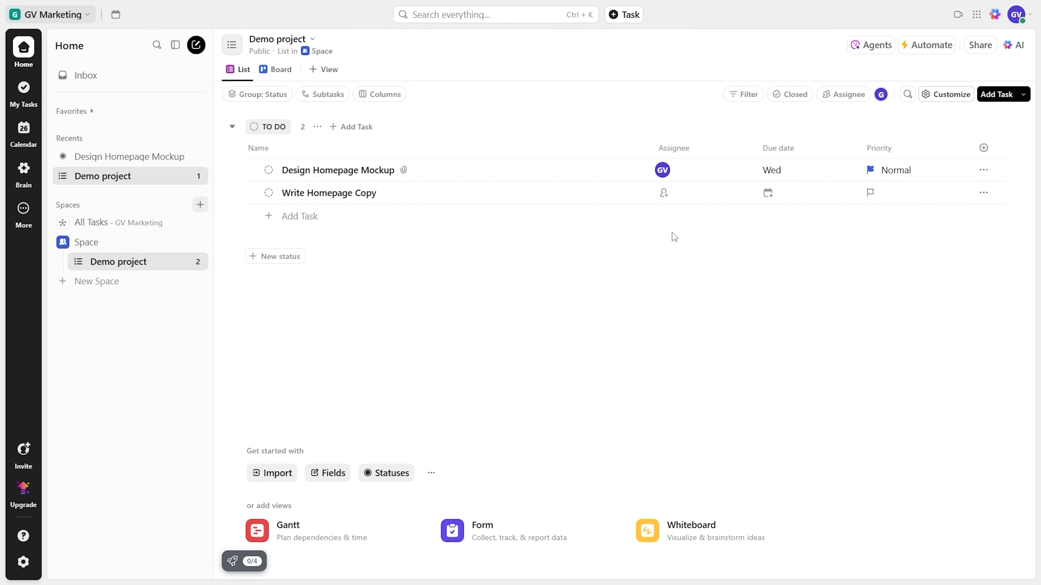
Assign Write Homepage Copy to the other team member, with an April 29 due date and High priority.
{"action": "left_click", "coordinate": [664, 192]}
{"action": "left_click", "coordinate": [696, 280]}
{"action": "left_click", "coordinate": [767, 193]}
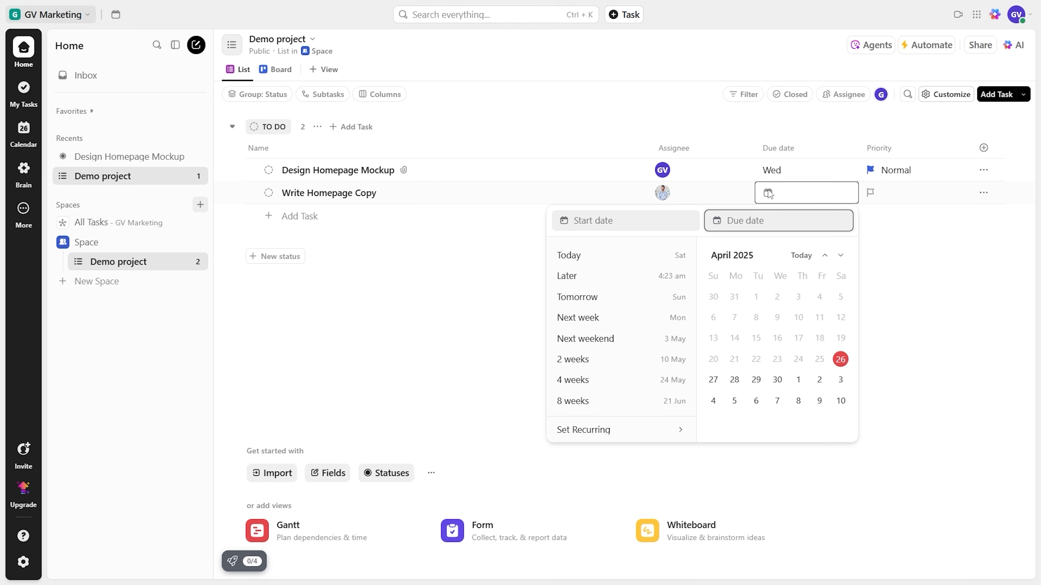
{"action": "left_click", "coordinate": [756, 380]}
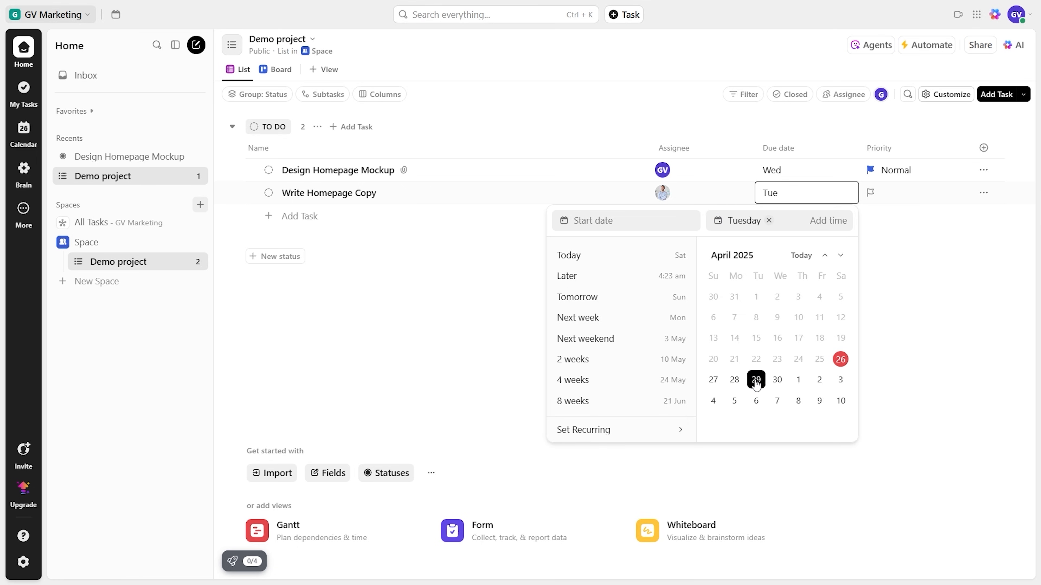
{"action": "left_click", "coordinate": [874, 195]}
{"action": "left_click", "coordinate": [886, 247]}
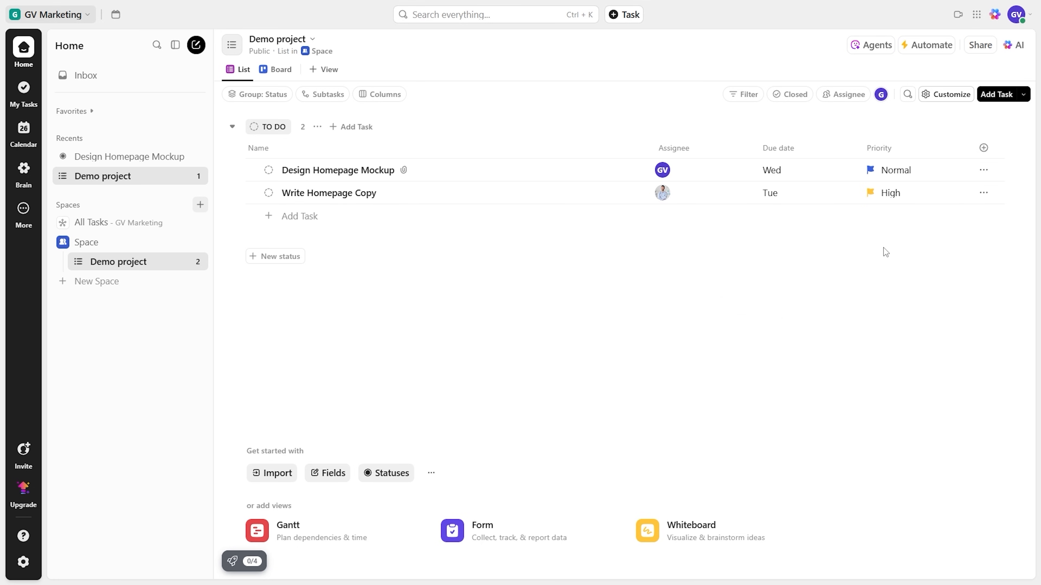
Create a task named "Review and Approve Design" in the Demo project list.
{"action": "left_click", "coordinate": [616, 14]}
{"action": "type", "text": "Review and Appro"}
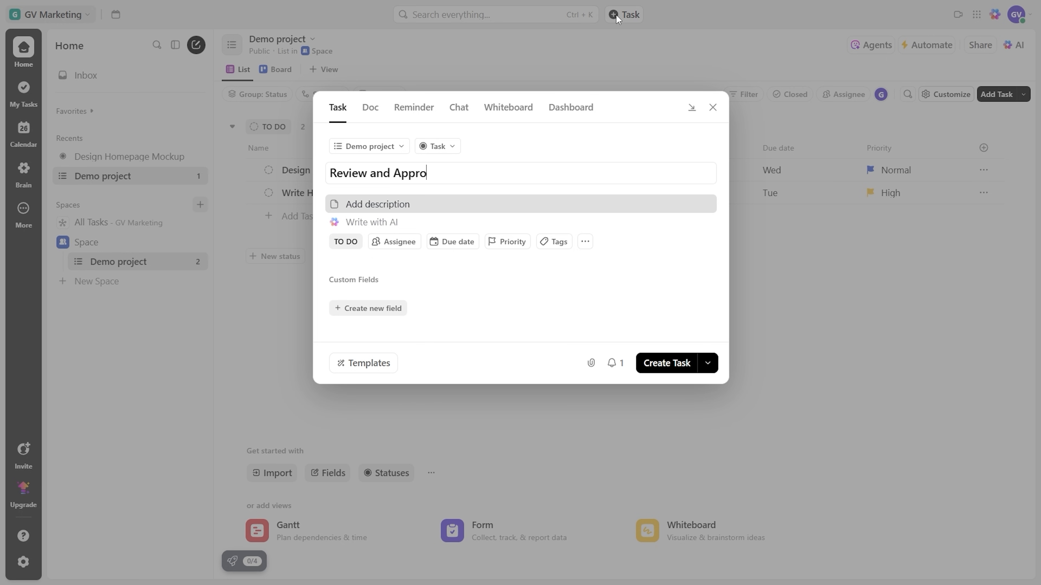
{"action": "type", "text": "ve Design"}
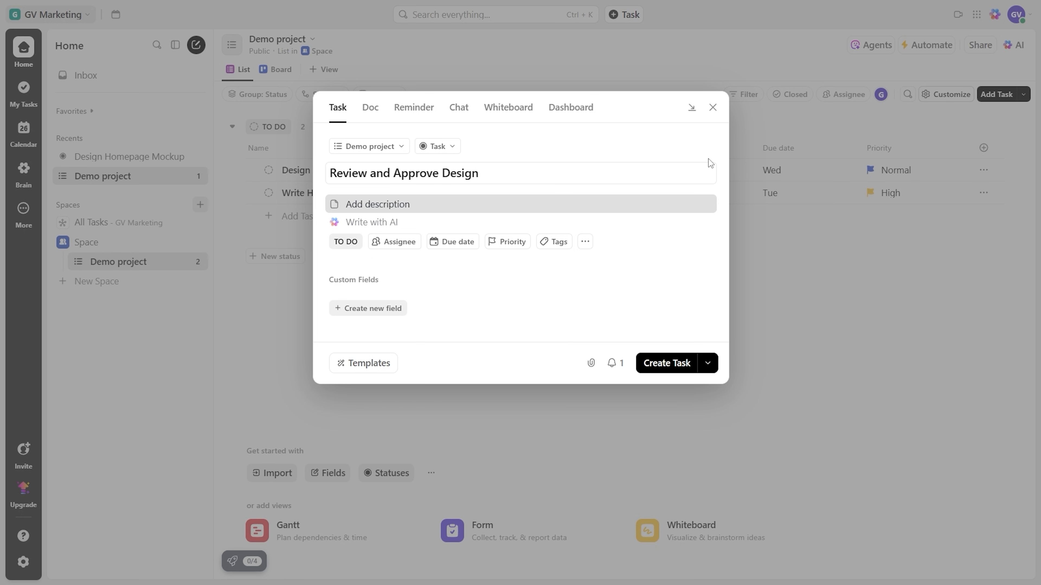
{"action": "left_click", "coordinate": [679, 361]}
Assign Review and Approve Design to the same team member as Write Homepage Copy and set its due date to May 1.
{"action": "left_click", "coordinate": [663, 215]}
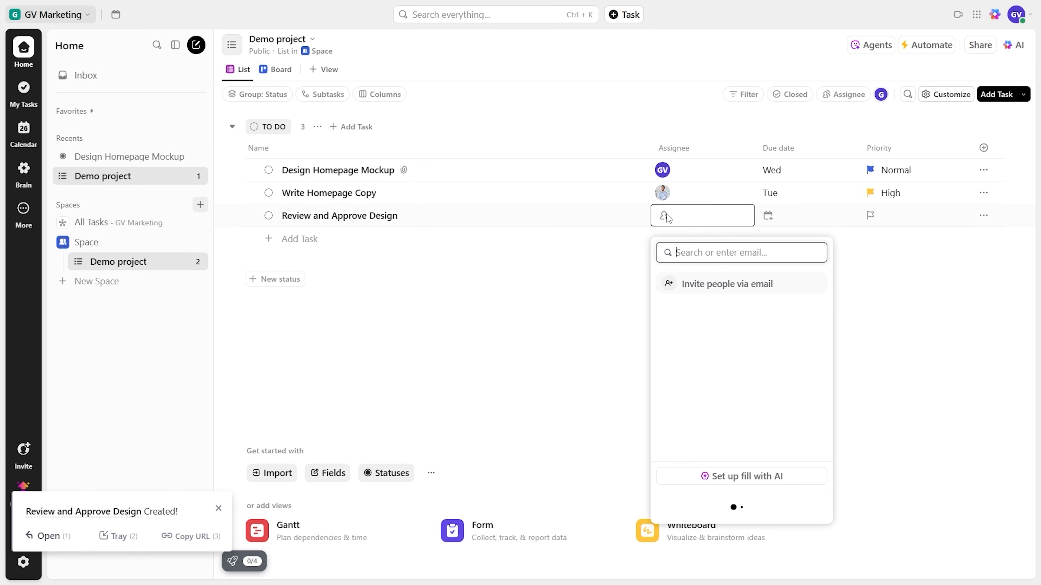
{"action": "left_click", "coordinate": [694, 299]}
{"action": "left_click", "coordinate": [769, 217]}
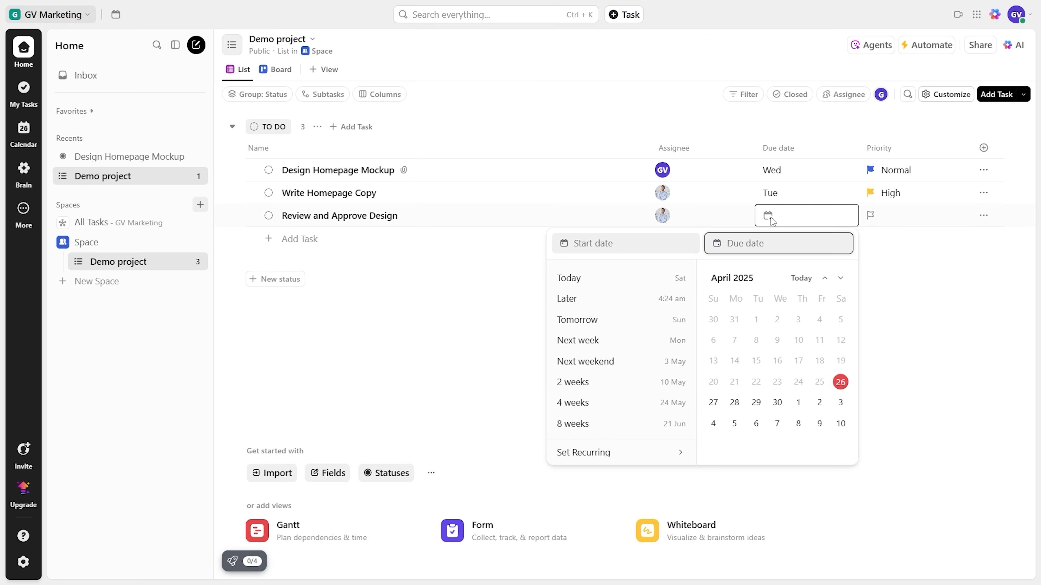
{"action": "left_click", "coordinate": [798, 403]}
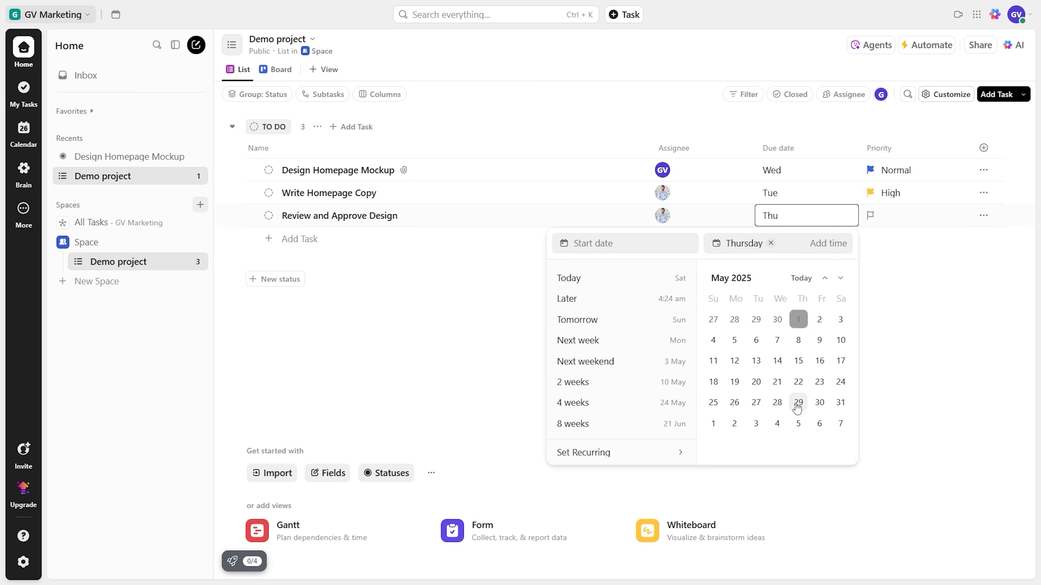
{"action": "left_click", "coordinate": [866, 371]}
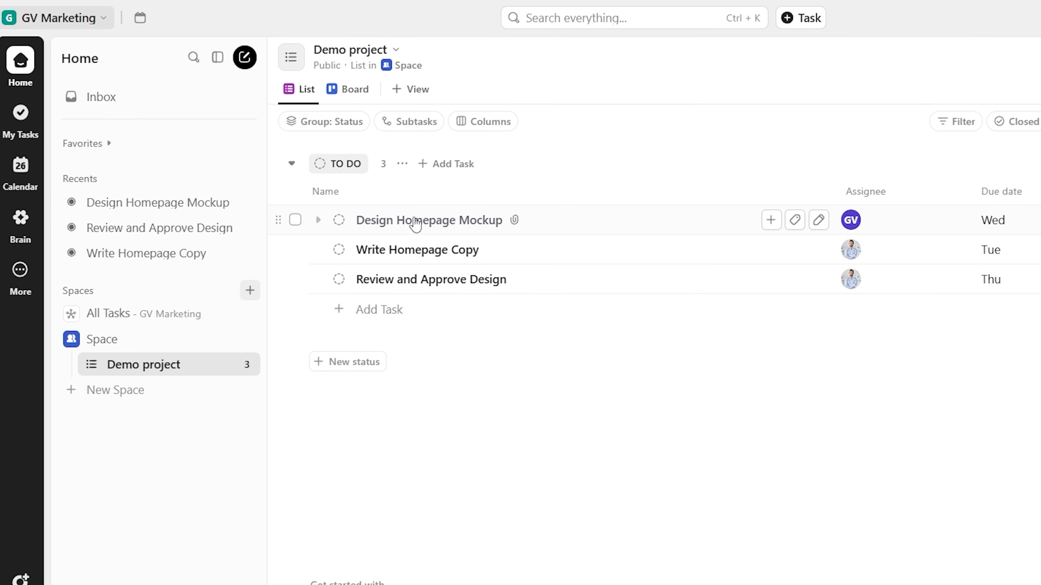
Review the details of the Design Homepage Mockup task and return to the project list.
{"action": "left_click_drag", "start_coordinate": [415, 224], "coordinate": [331, 218]}
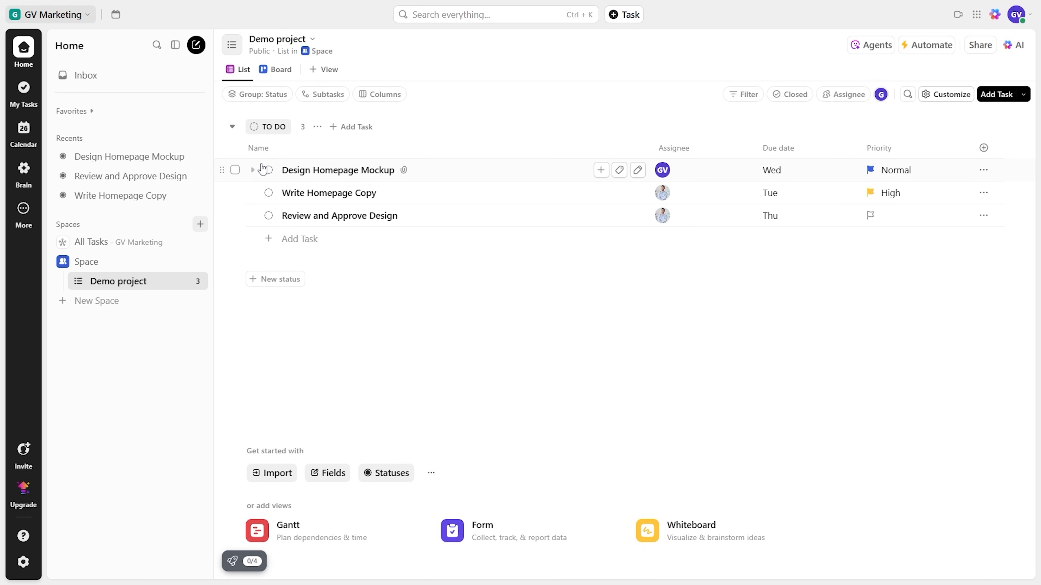
{"action": "left_click", "coordinate": [354, 170]}
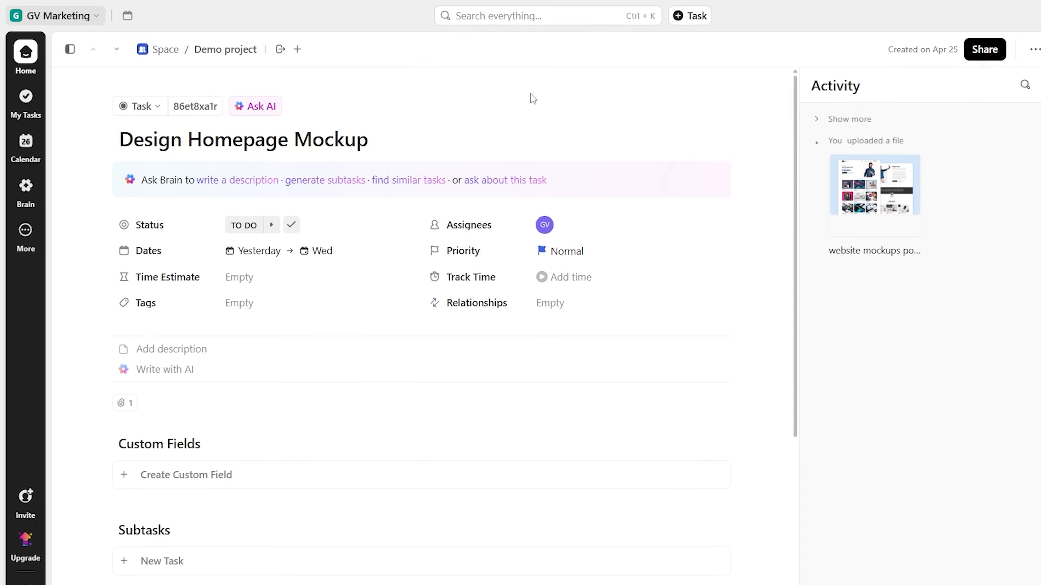
{"action": "left_click", "coordinate": [1019, 44]}
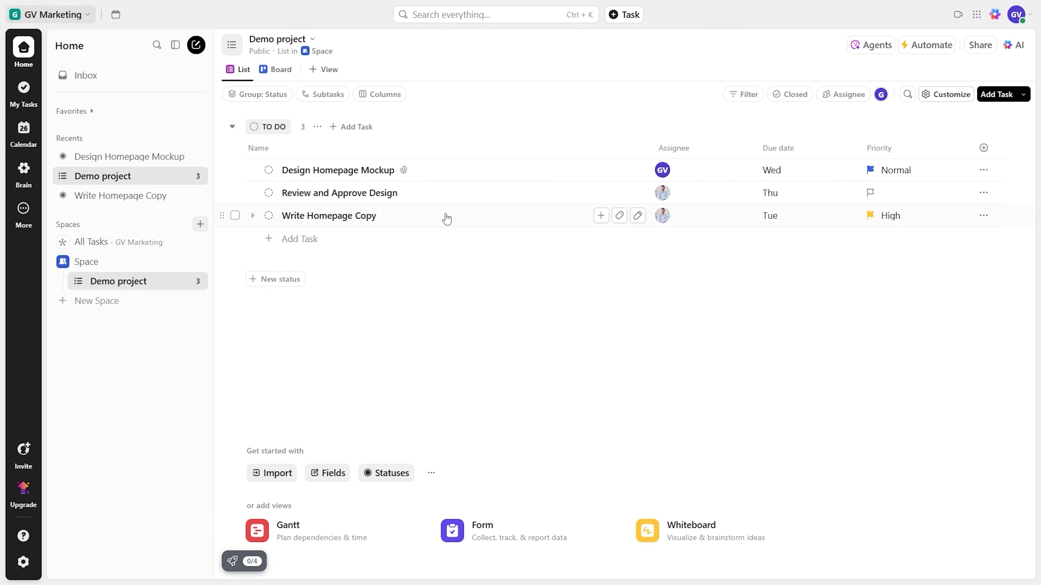
Set the Design Homepage Mockup task's status to In Progress and then to Complete, and return to the project list.
{"action": "left_click", "coordinate": [431, 176]}
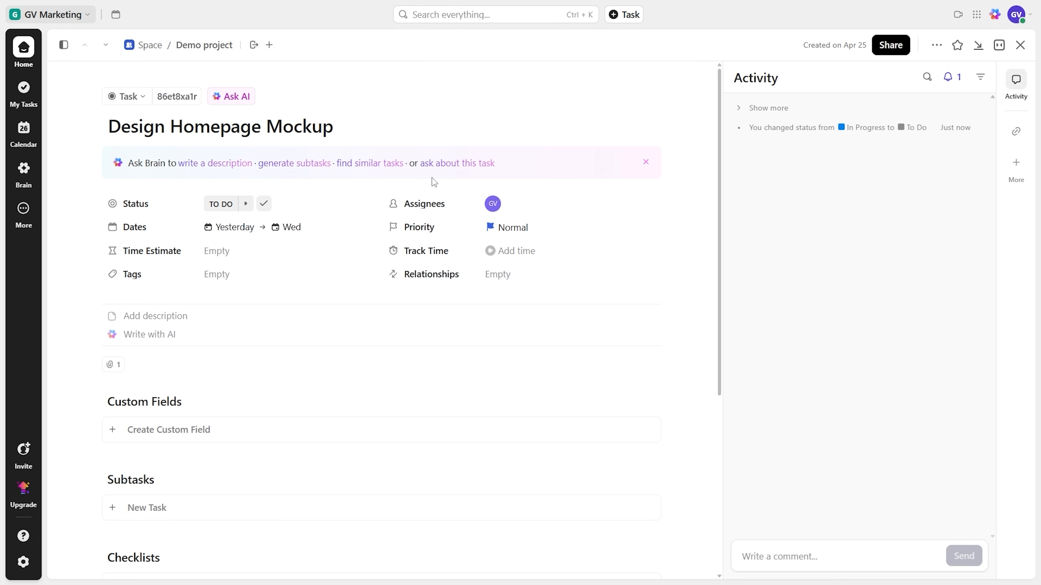
{"action": "left_click", "coordinate": [221, 208]}
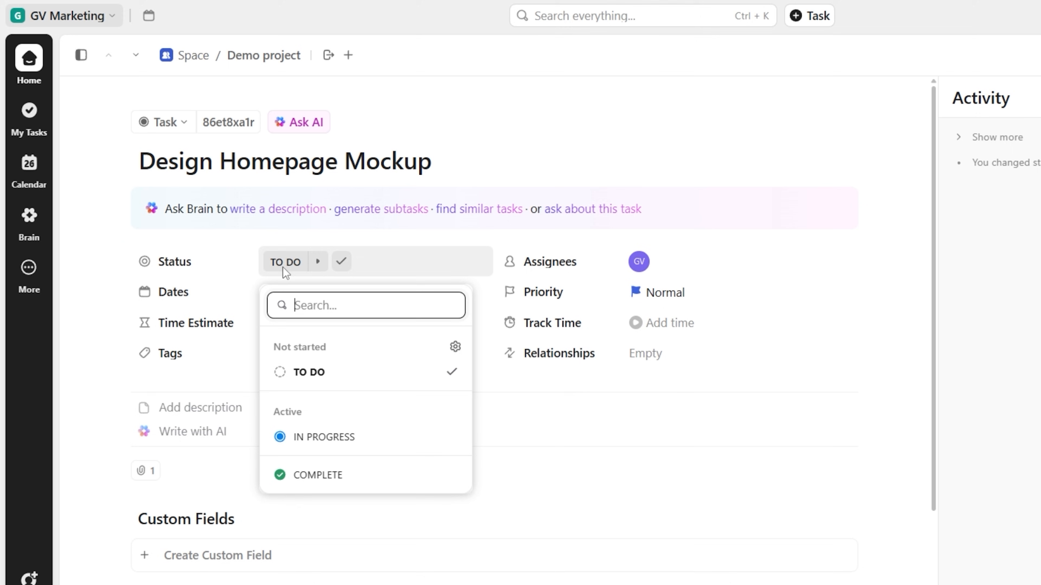
{"action": "left_click", "coordinate": [312, 436]}
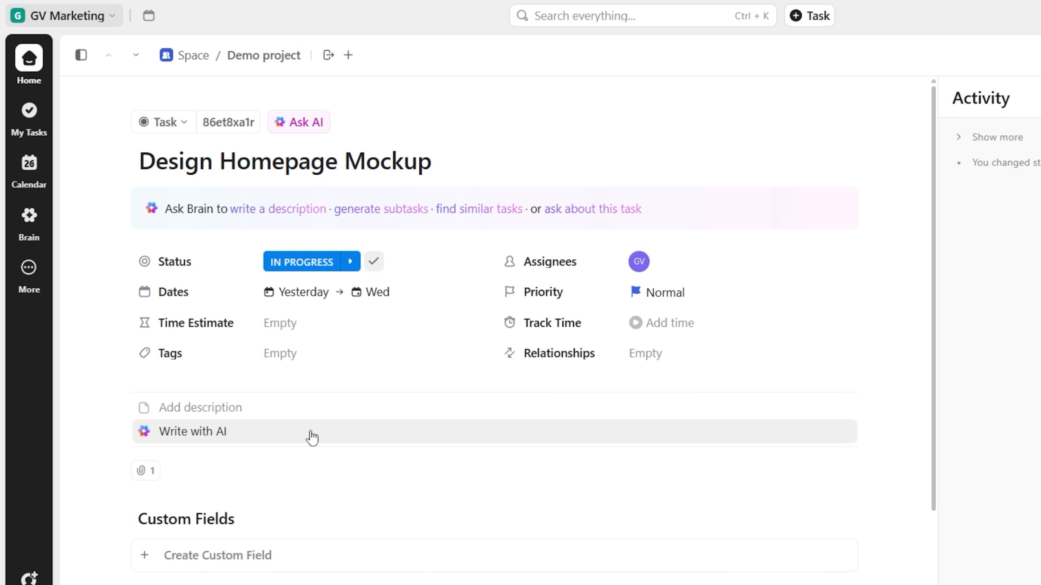
{"action": "left_click", "coordinate": [313, 265]}
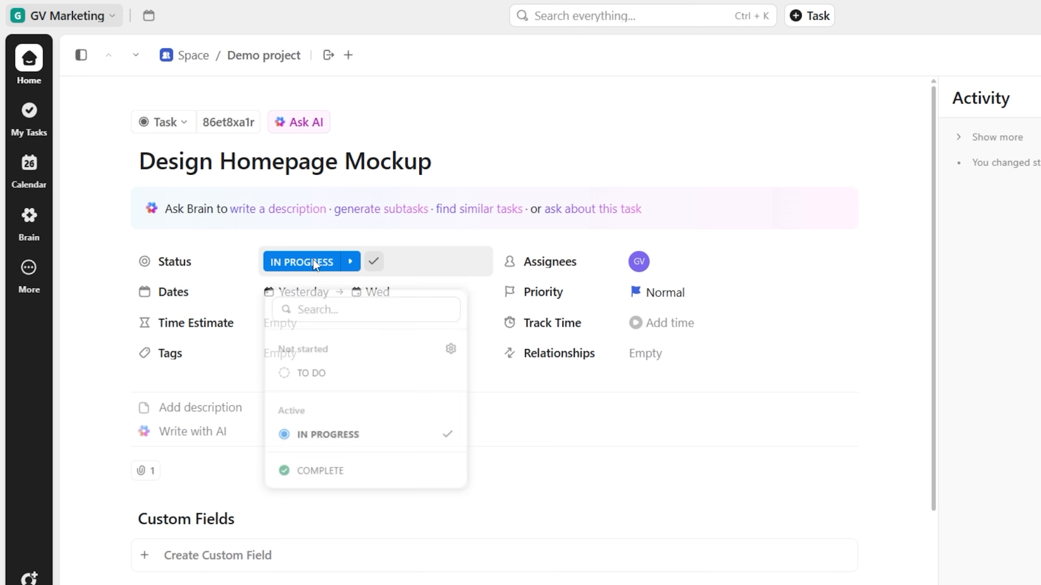
{"action": "left_click", "coordinate": [318, 475]}
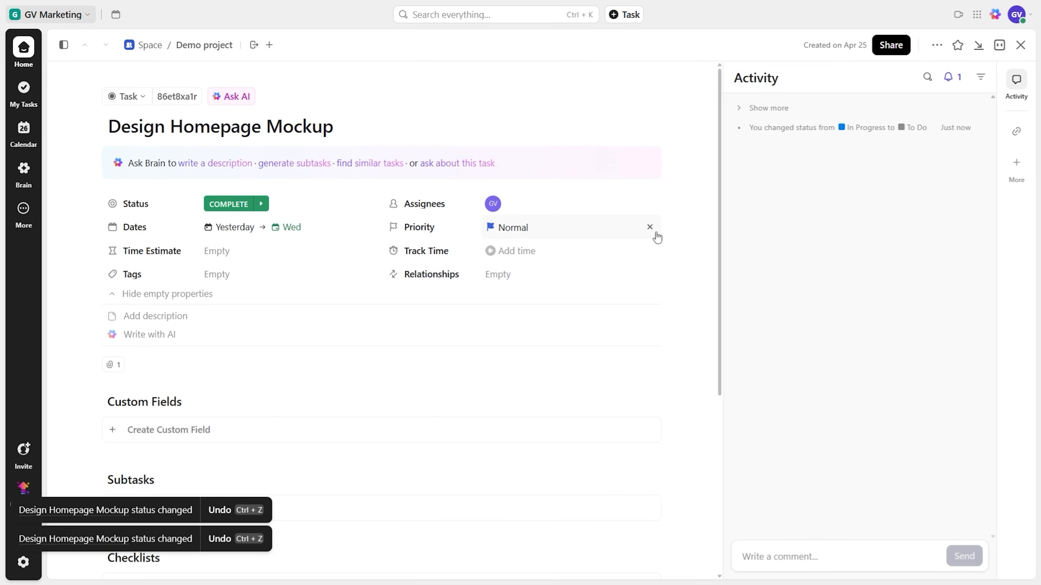
{"action": "left_click", "coordinate": [1020, 45]}
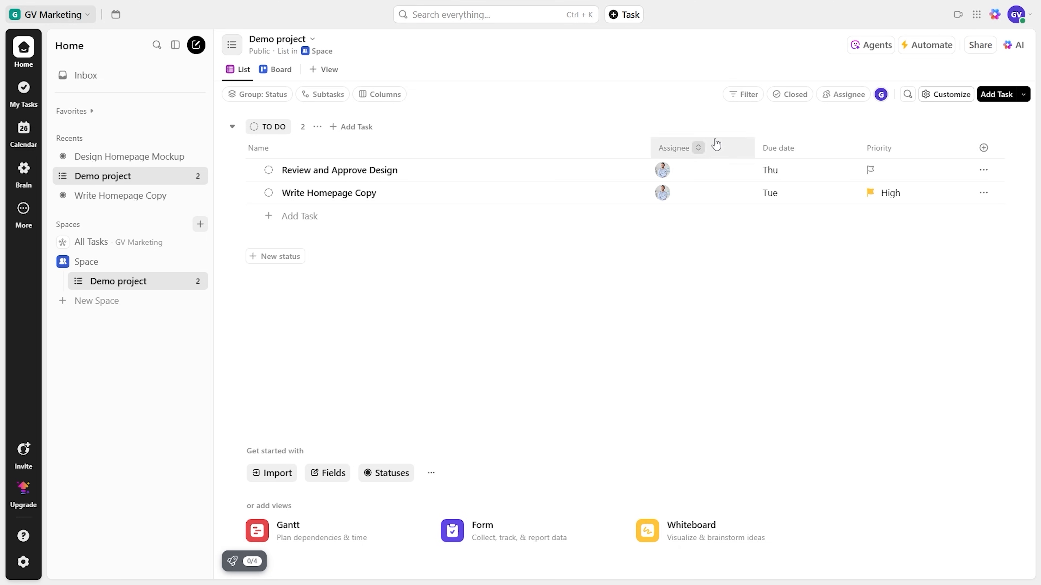
Browse the filter fields available for the Demo project list.
{"action": "left_click", "coordinate": [754, 102]}
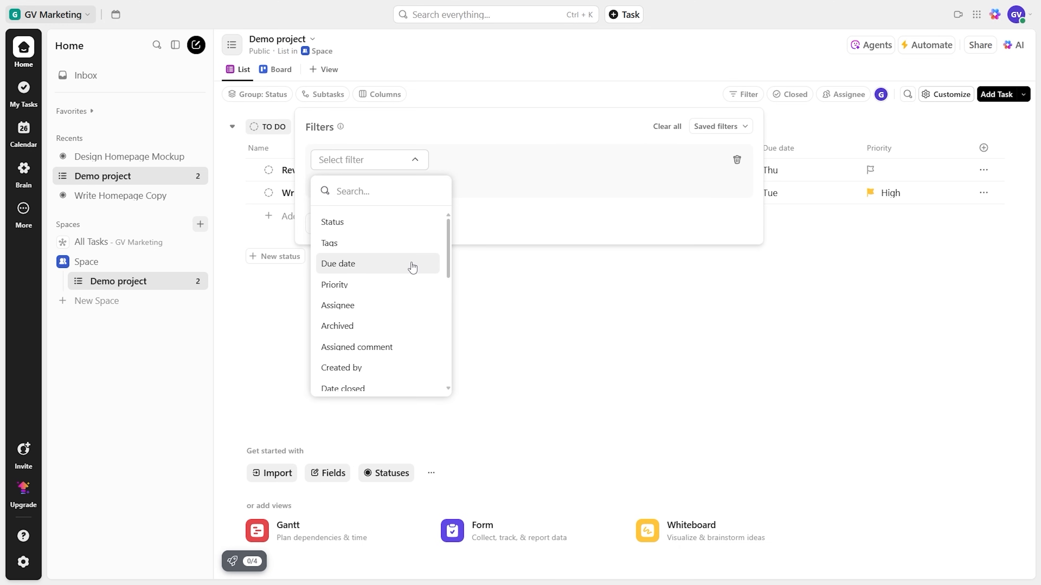
{"action": "scroll", "coordinate": [411, 265], "scroll_direction": "down", "scroll_amount": 3}
{"action": "scroll", "coordinate": [412, 267], "scroll_direction": "down", "scroll_amount": 2}
{"action": "scroll", "coordinate": [412, 267], "scroll_direction": "down", "scroll_amount": 1}
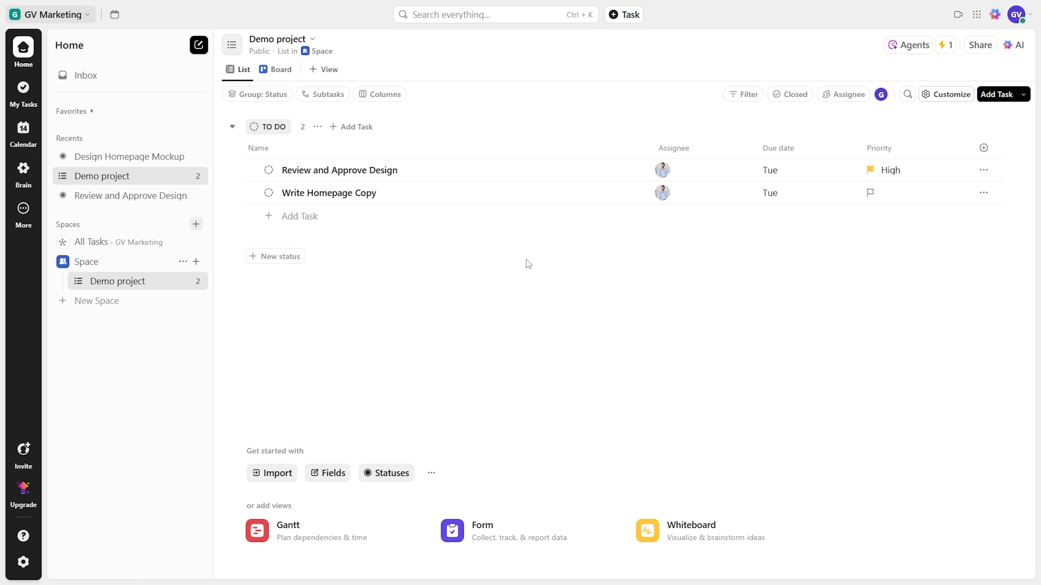
Set a reminder for the Review and Approve Design task on May 17, 2025.
{"action": "right_click", "coordinate": [530, 172]}
{"action": "left_click", "coordinate": [596, 340]}
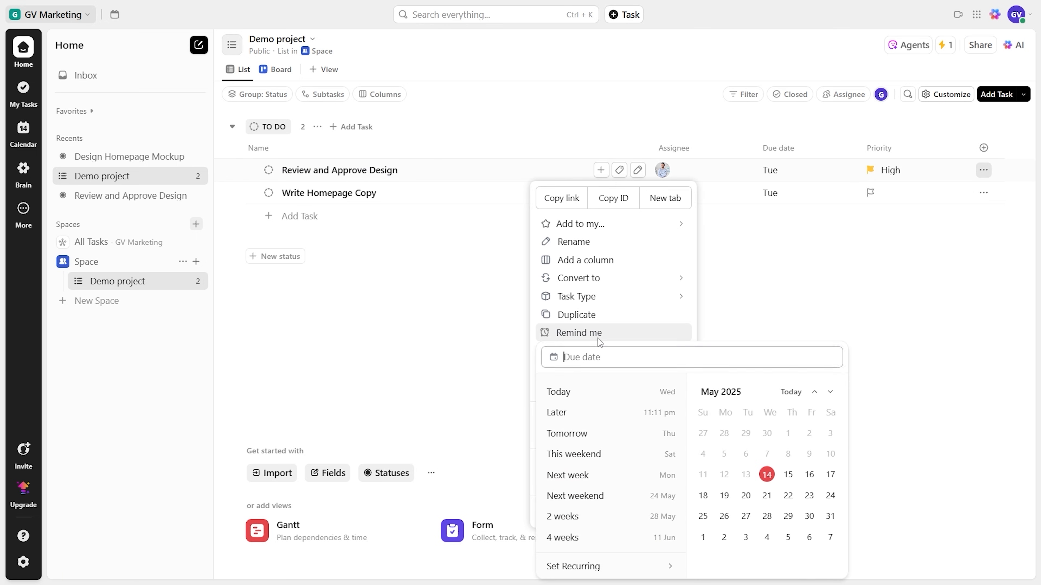
{"action": "left_click", "coordinate": [831, 475]}
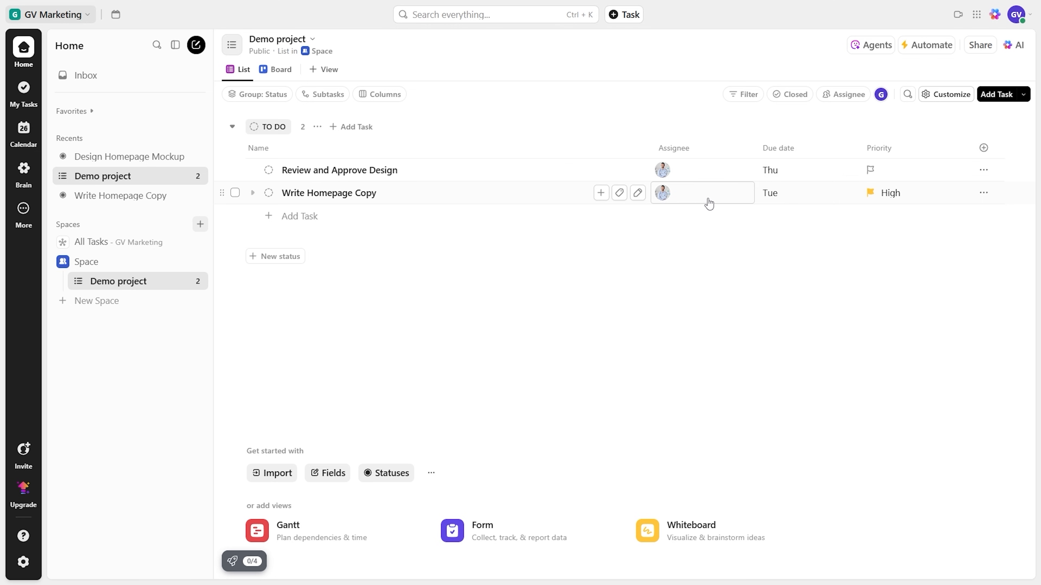
Inspect the Review and Approve Design task and the lists it can be moved to, and return to the project list.
{"action": "left_click", "coordinate": [415, 170]}
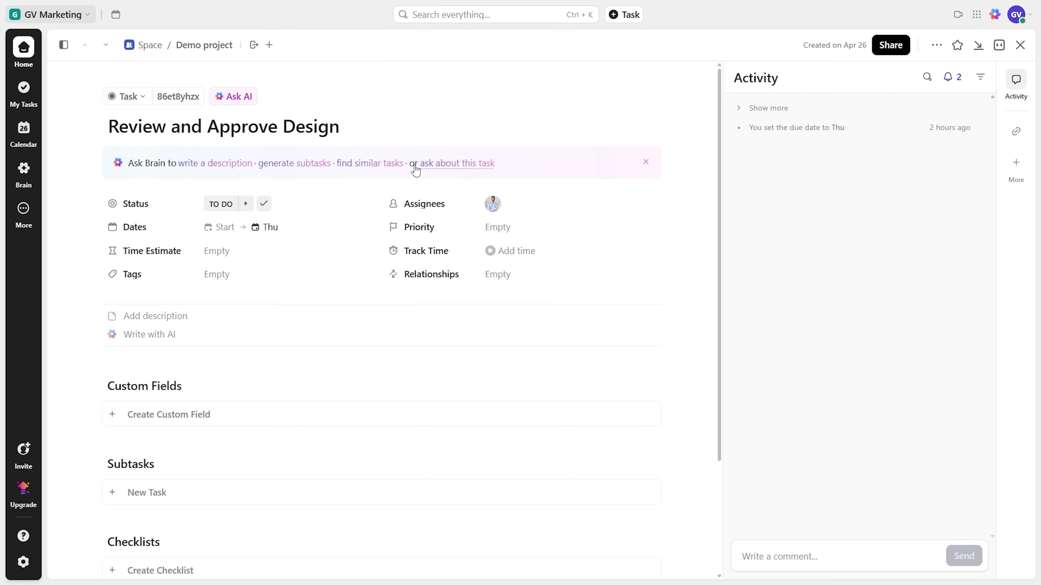
{"action": "left_click", "coordinate": [254, 45]}
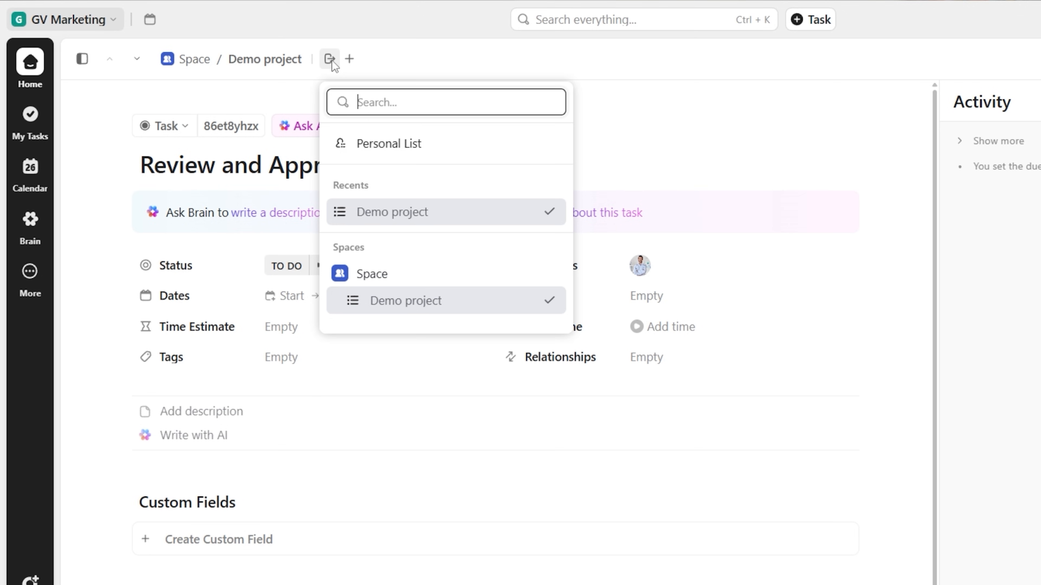
{"action": "left_click", "coordinate": [332, 60]}
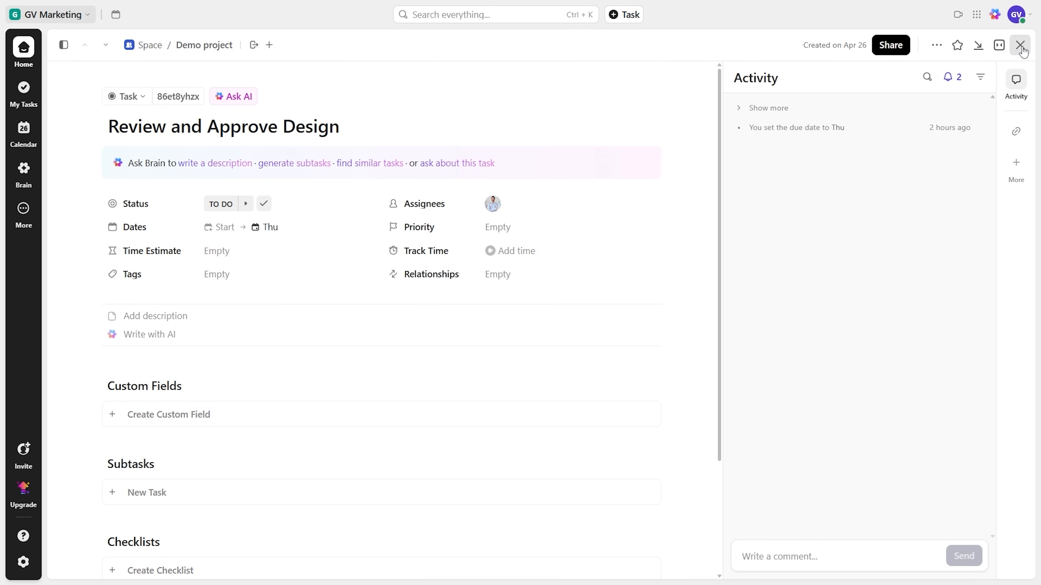
{"action": "left_click", "coordinate": [1020, 45]}
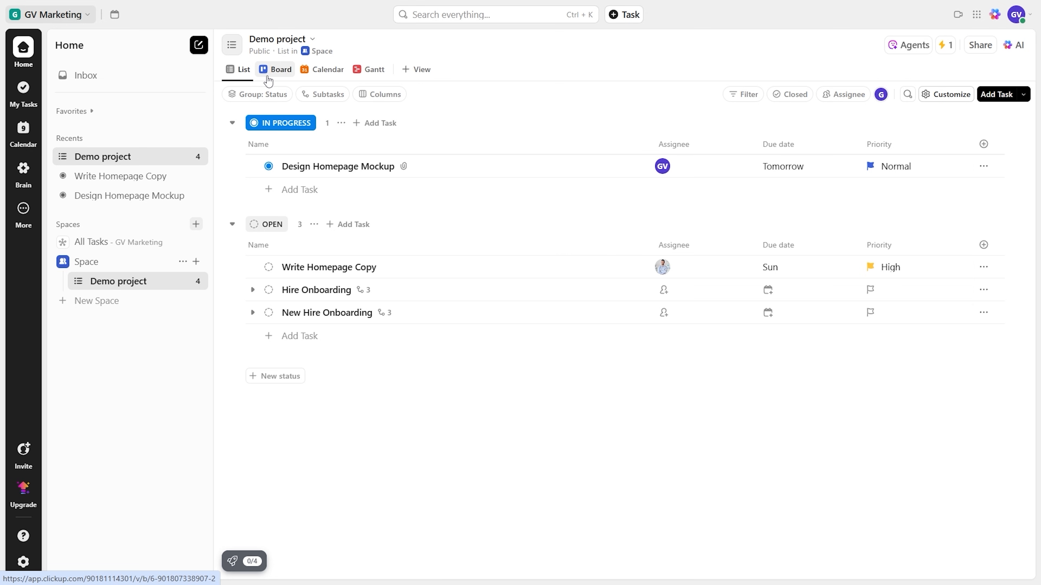
View the Demo project as a Board, a Calendar and a Gantt chart, and check for additional views.
{"action": "left_click", "coordinate": [280, 78]}
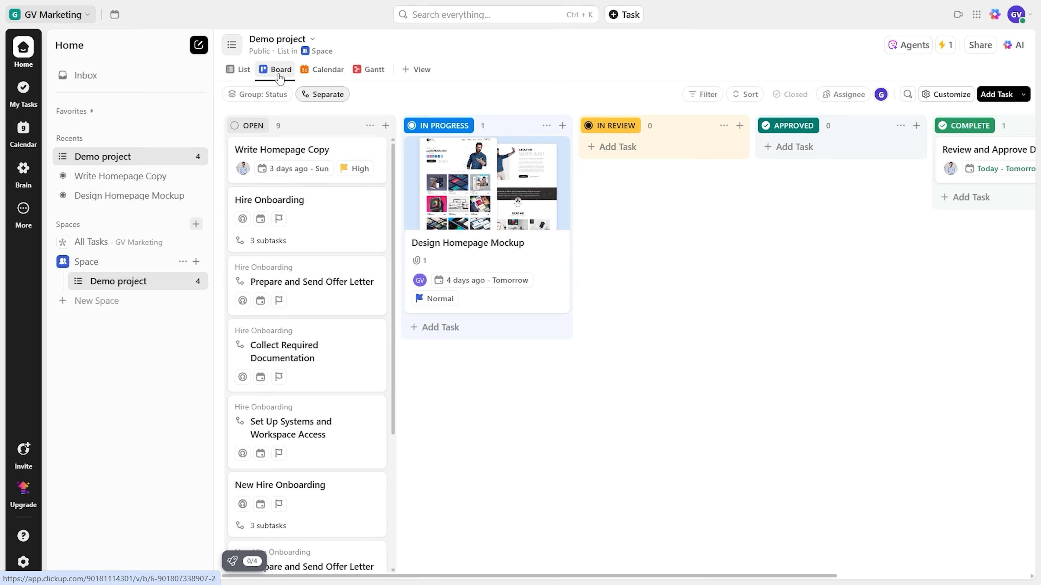
{"action": "left_click", "coordinate": [327, 72]}
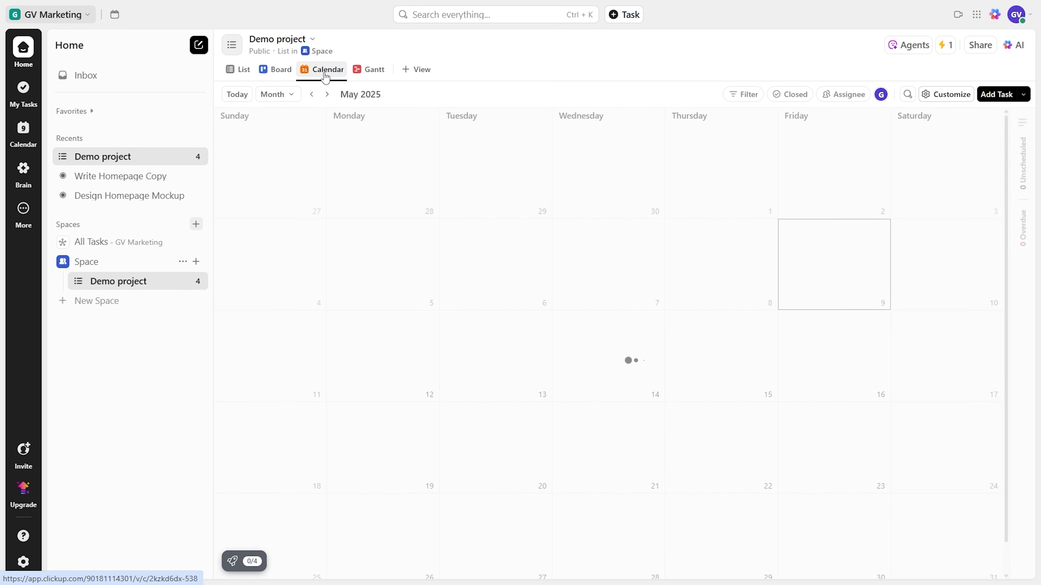
{"action": "left_click", "coordinate": [364, 76]}
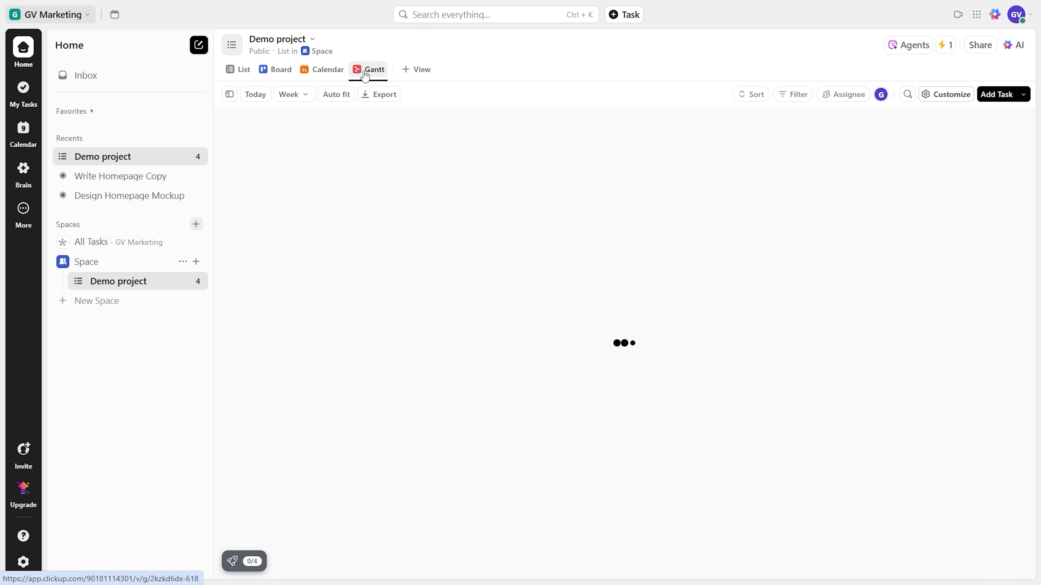
{"action": "left_click", "coordinate": [413, 69]}
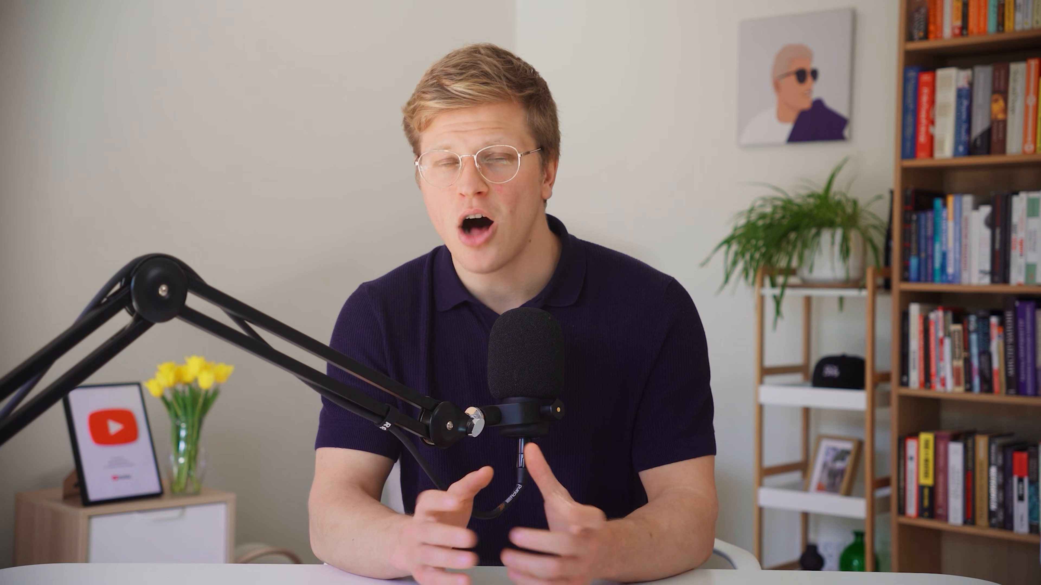
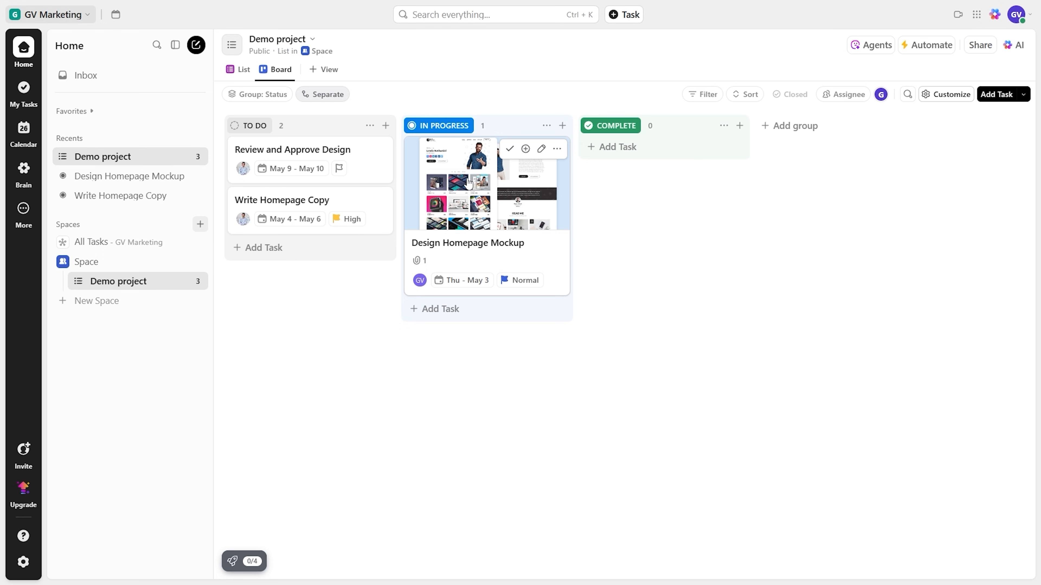
Add a yellow status group named "Group A" to the Demo project board, applied to this List only.
{"action": "left_click", "coordinate": [792, 128]}
{"action": "type", "text": "G"}
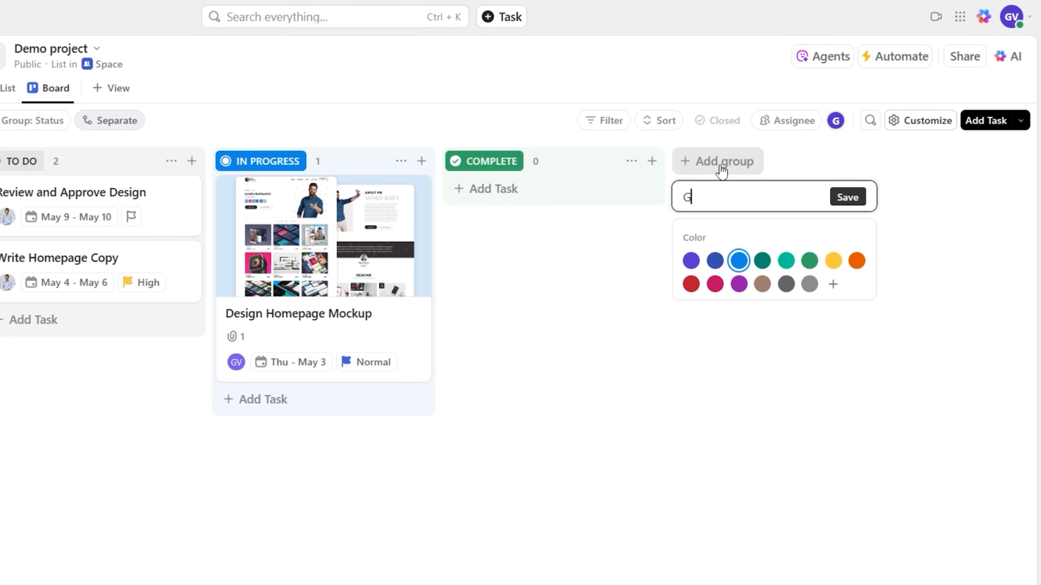
{"action": "type", "text": "roup A"}
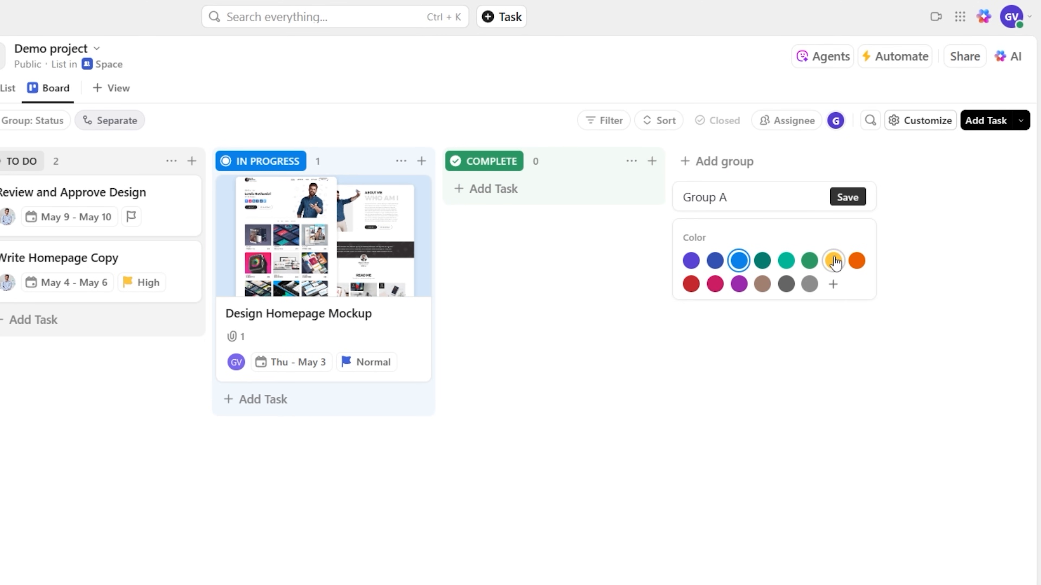
{"action": "left_click", "coordinate": [833, 261]}
{"action": "left_click", "coordinate": [842, 197]}
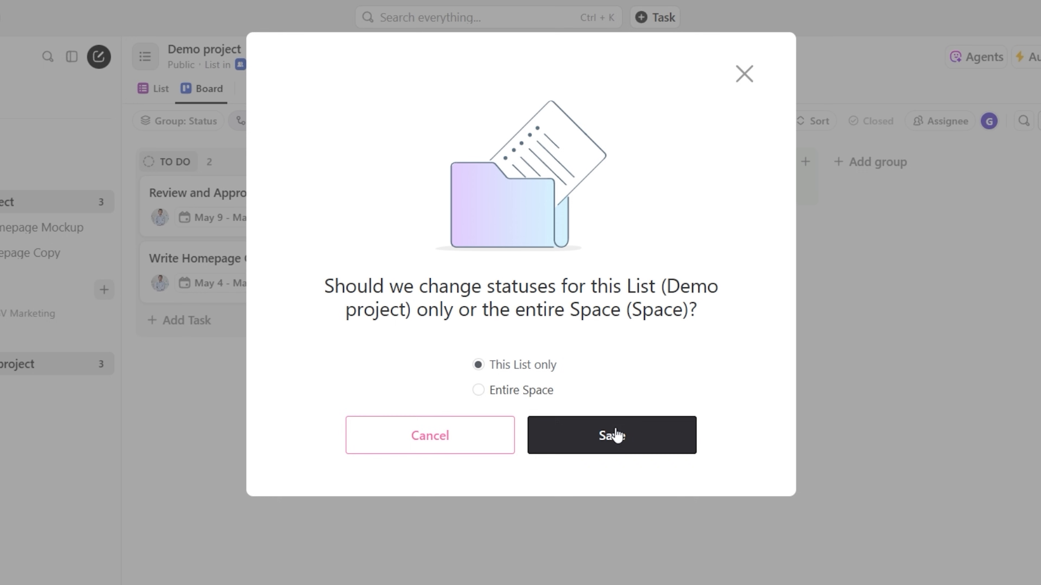
{"action": "left_click", "coordinate": [469, 434]}
Check the new-task fields in the Group A and To Do columns without creating a task.
{"action": "left_click", "coordinate": [629, 193]}
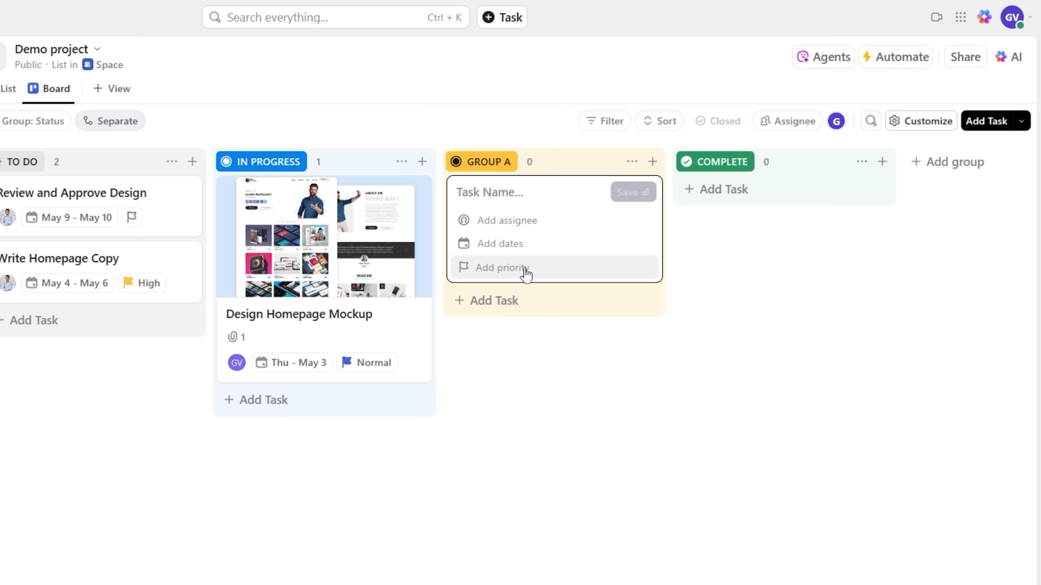
{"action": "left_click", "coordinate": [534, 331]}
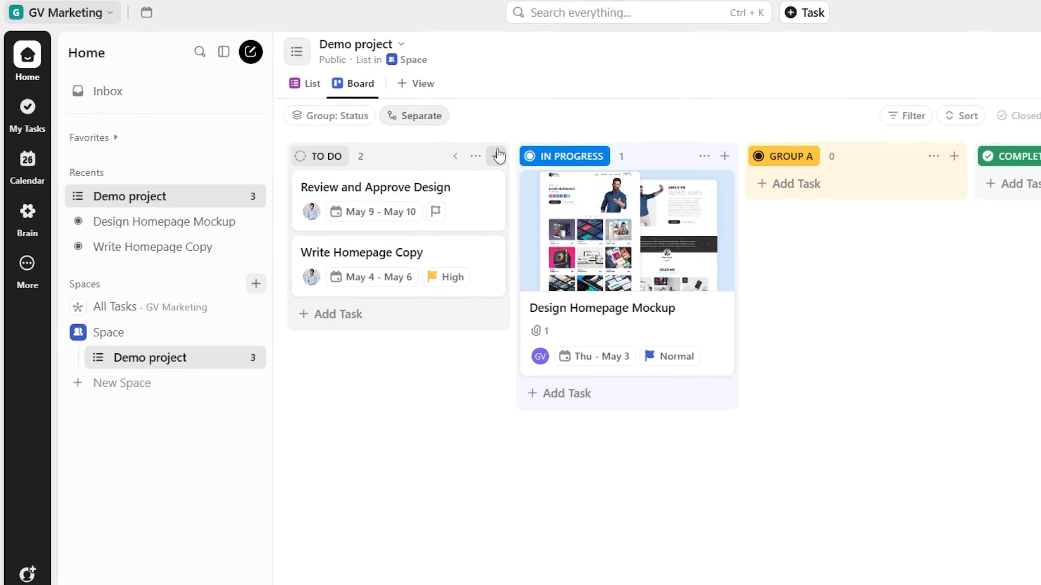
{"action": "left_click", "coordinate": [498, 157]}
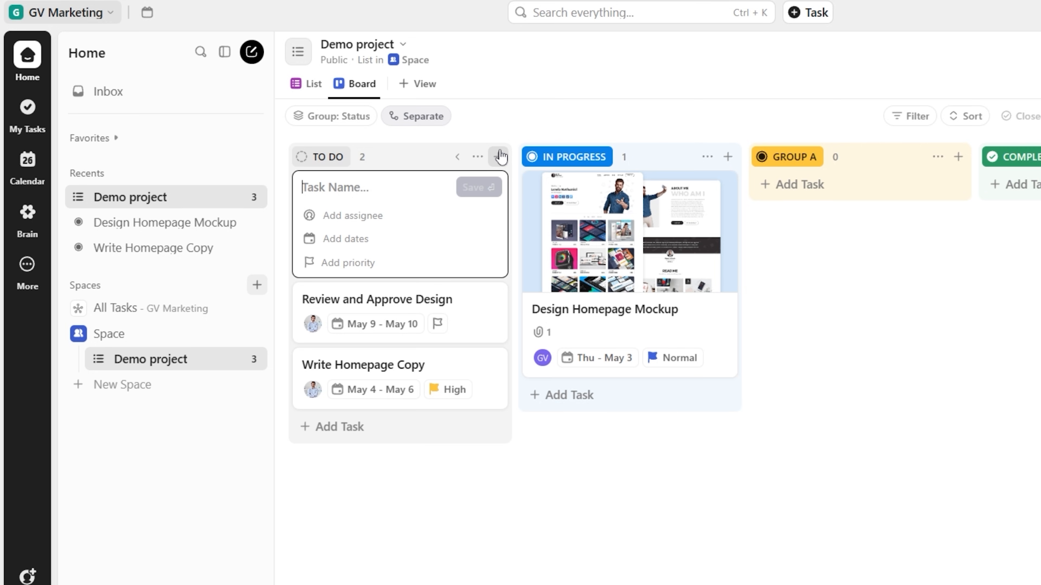
{"action": "left_click", "coordinate": [501, 121]}
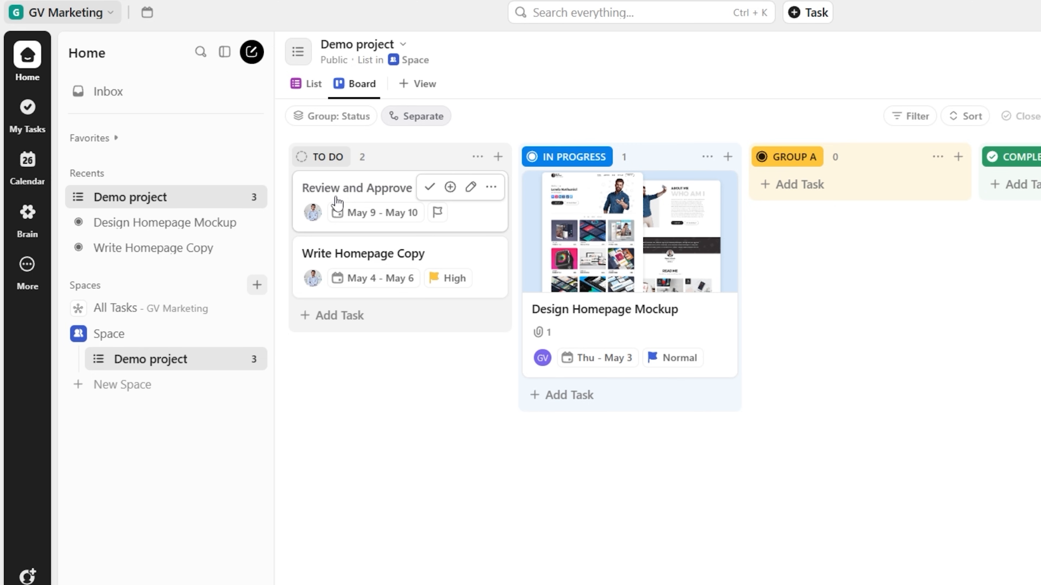
Inspect the Review and Approve Design task from the board, and check the project list's subtask display options.
{"action": "mouse_move", "coordinate": [315, 215]}
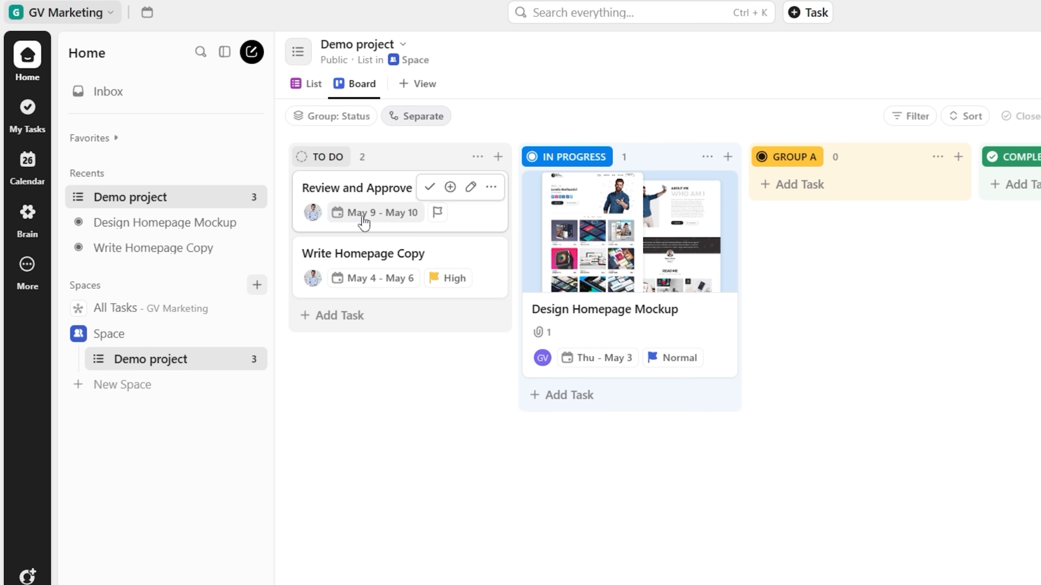
{"action": "left_click", "coordinate": [381, 228]}
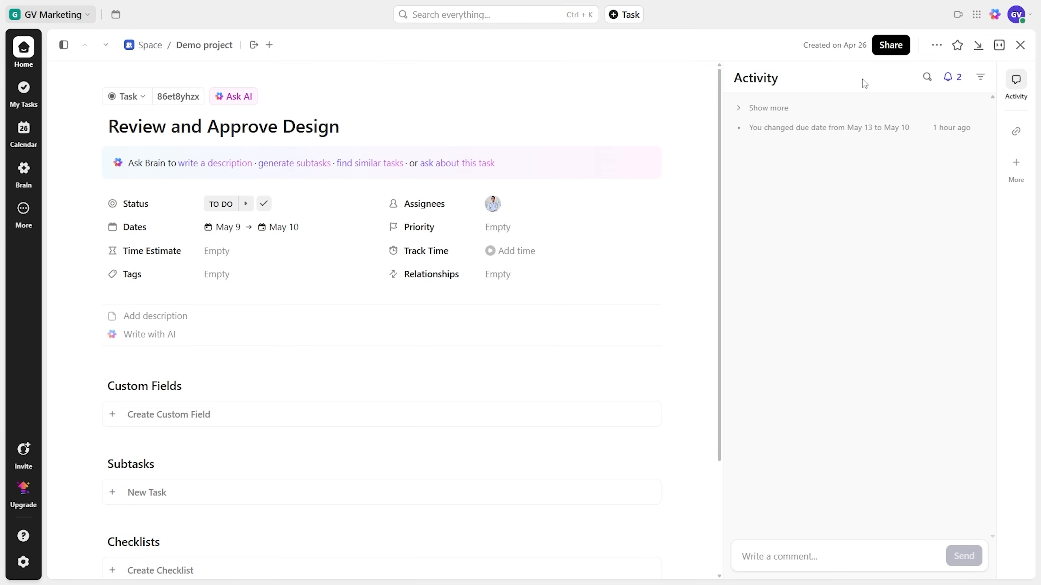
{"action": "left_click", "coordinate": [1020, 44]}
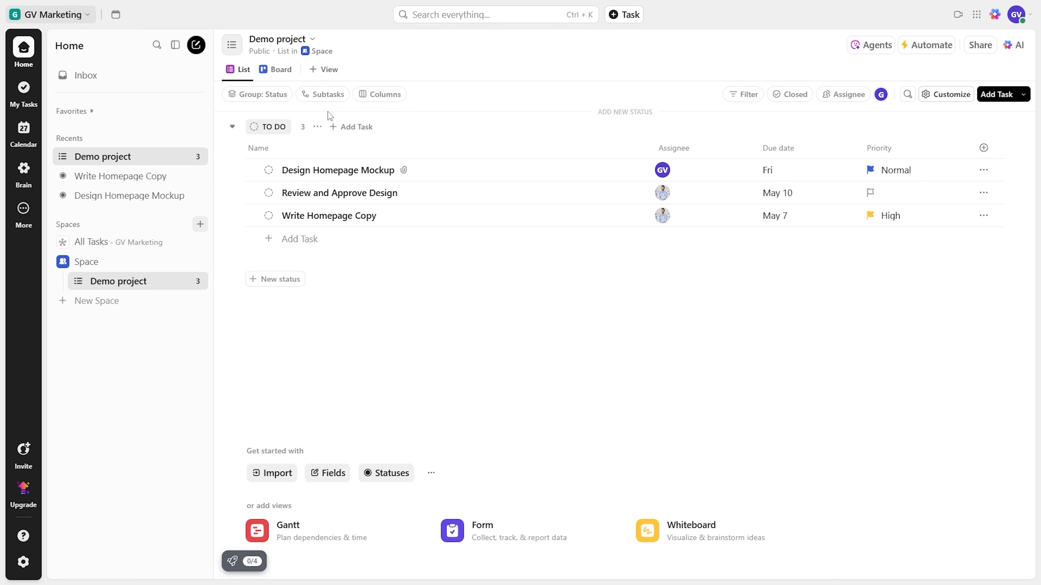
{"action": "left_click", "coordinate": [327, 95]}
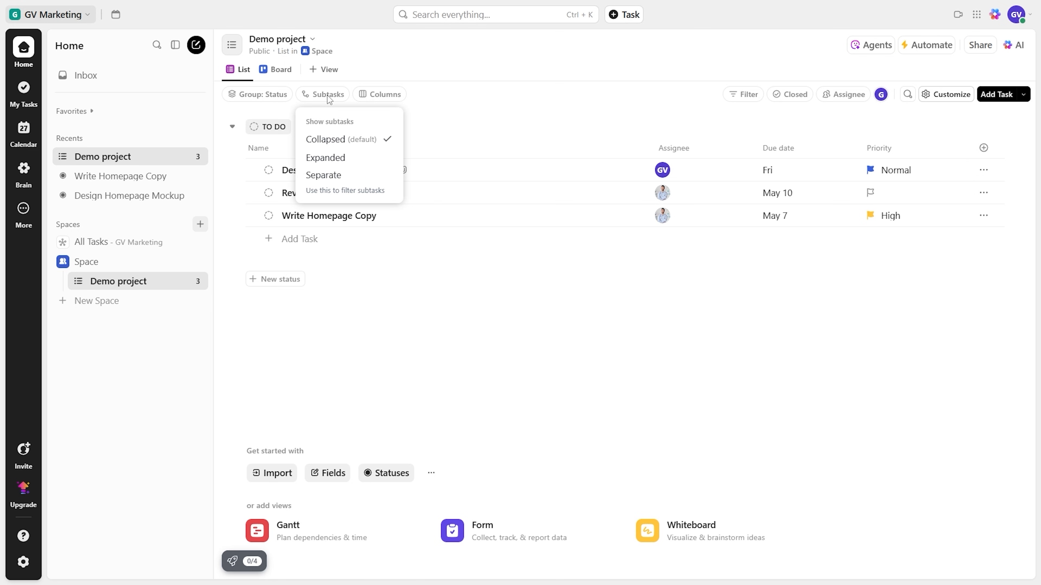
{"action": "left_click", "coordinate": [326, 96]}
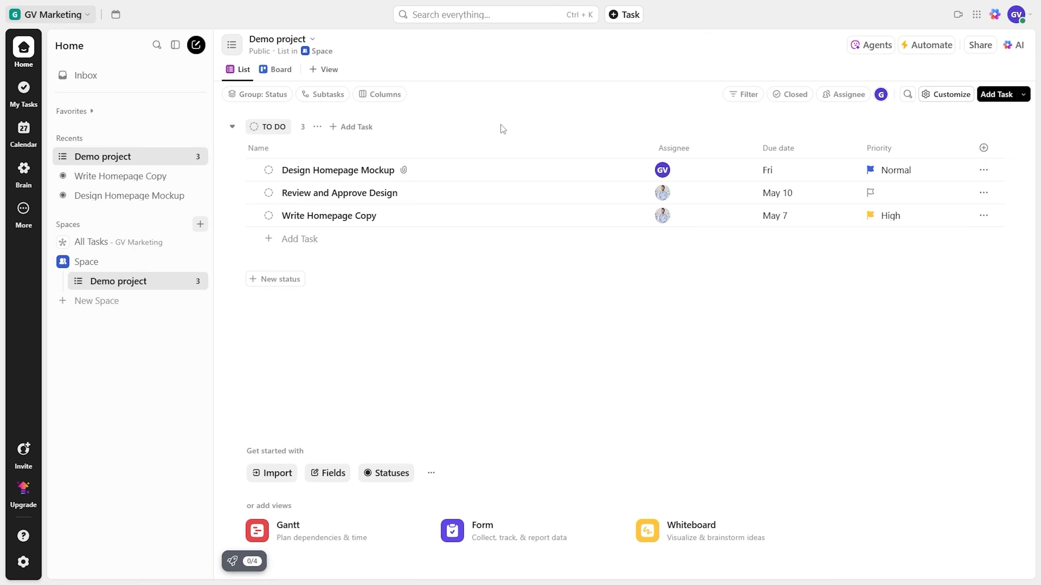
Add a Calendar view to the Demo project, keeping its default name and settings.
{"action": "left_click", "coordinate": [327, 69]}
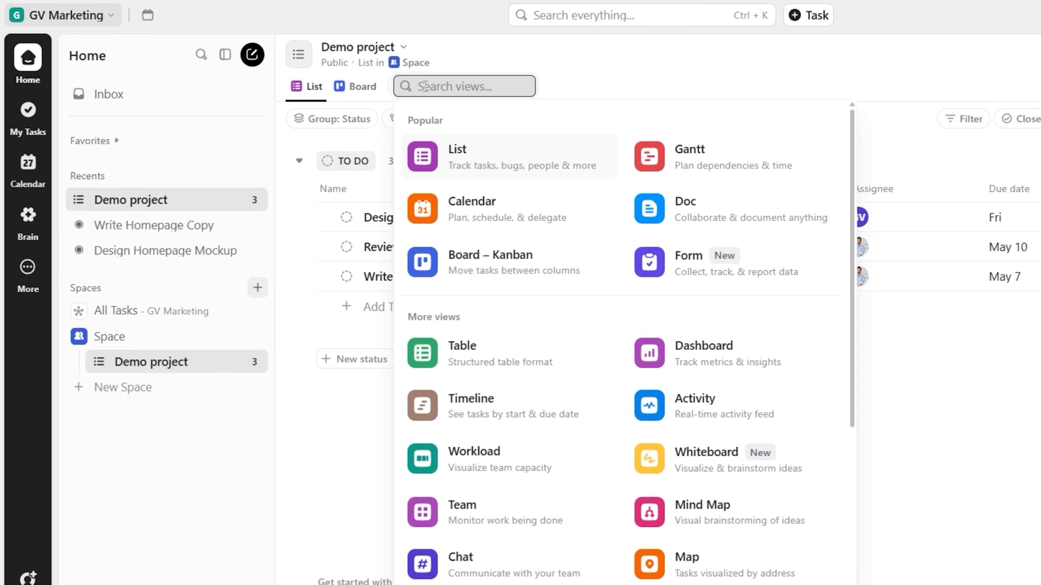
{"action": "left_click", "coordinate": [486, 204]}
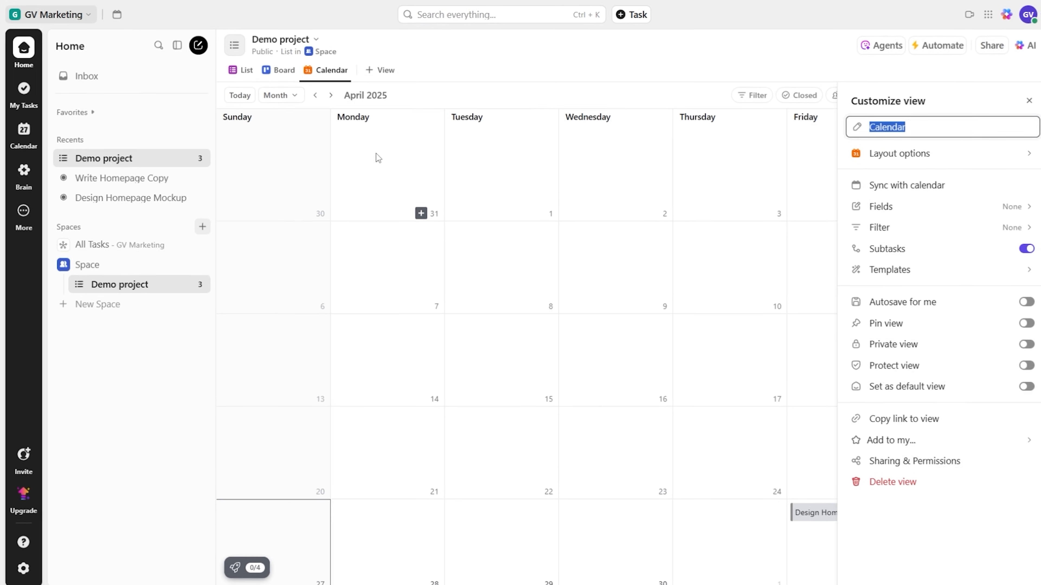
{"action": "left_click", "coordinate": [399, 113]}
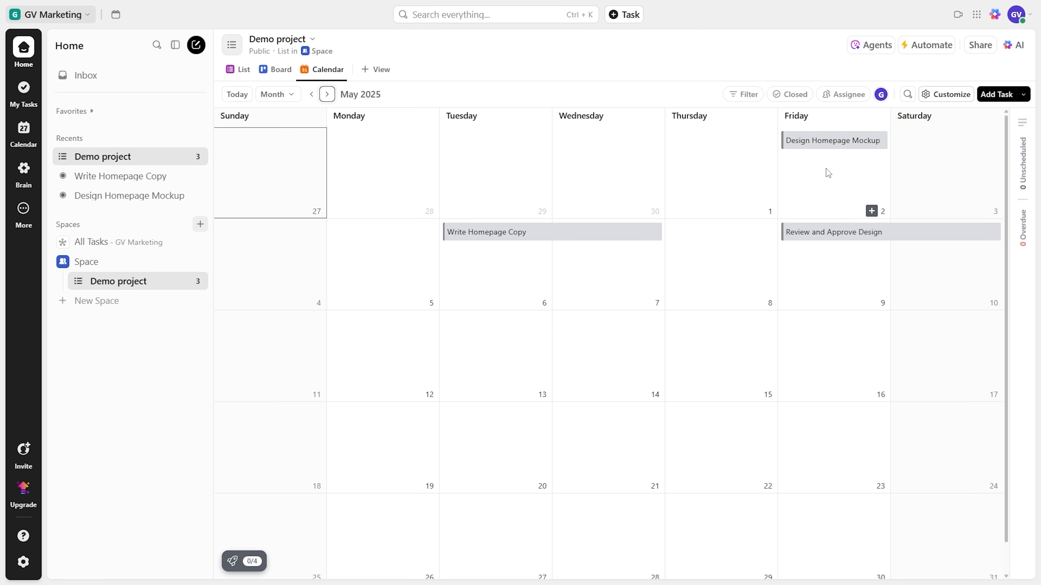
Reschedule the Design Homepage Mockup task to Monday, May 5 in the project calendar.
{"action": "left_click", "coordinate": [288, 98]}
{"action": "left_click_drag", "start_coordinate": [811, 142], "coordinate": [351, 232]}
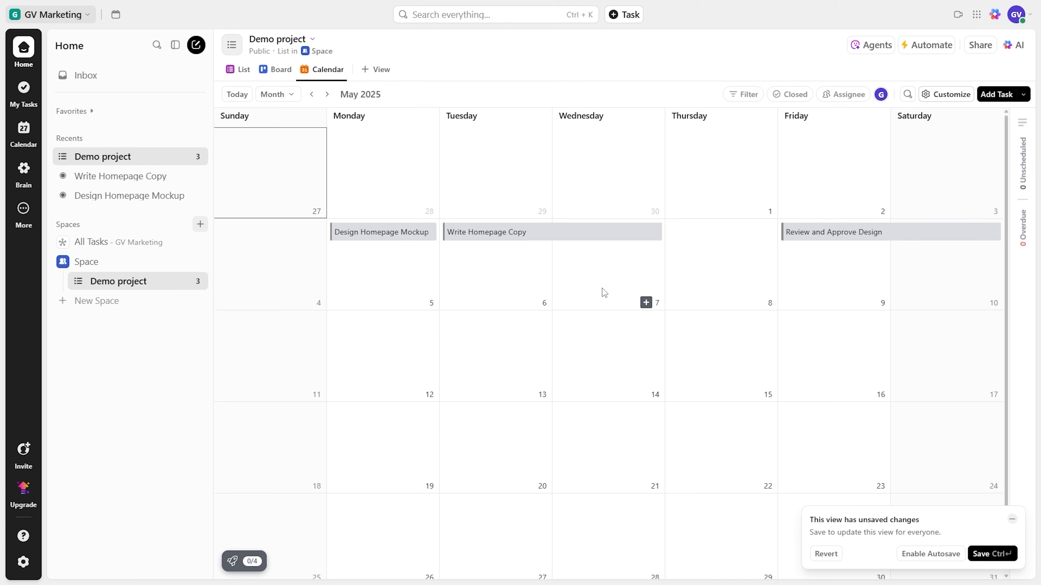
Filter the project calendar to tasks whose Priority is High.
{"action": "left_click", "coordinate": [744, 96]}
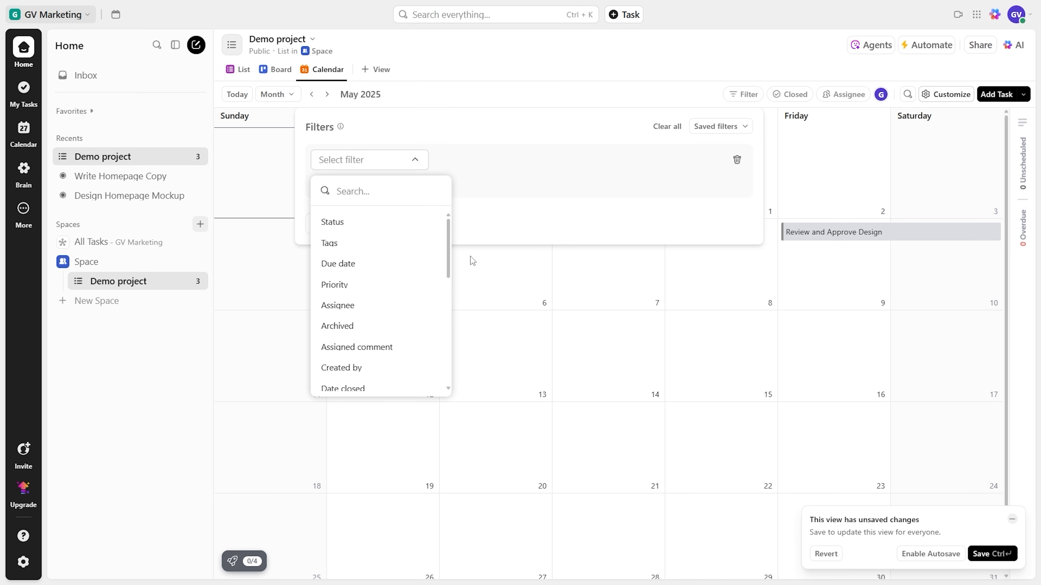
{"action": "left_click", "coordinate": [379, 286]}
{"action": "left_click", "coordinate": [617, 162]}
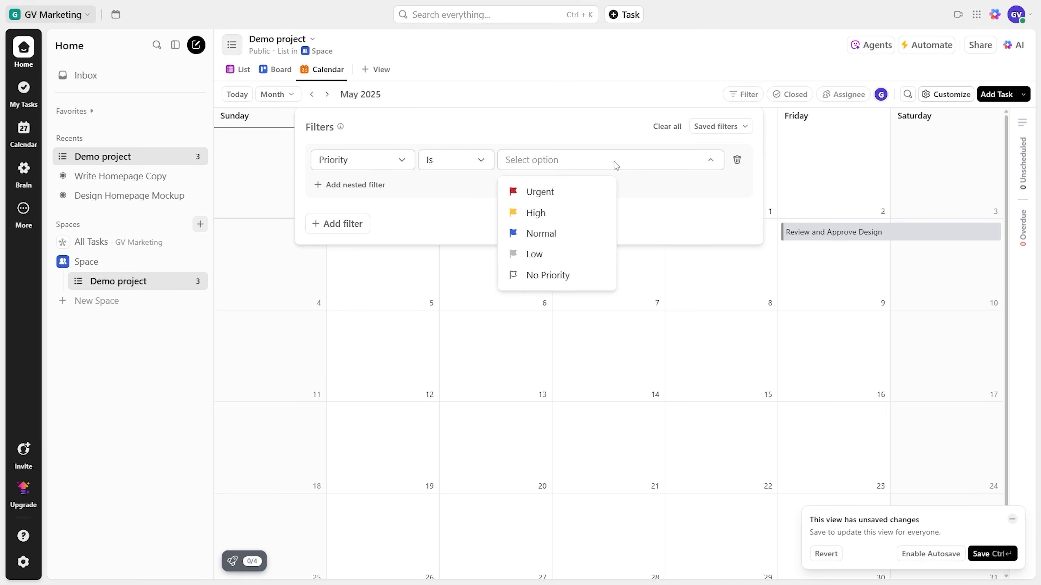
{"action": "left_click", "coordinate": [544, 217]}
{"action": "left_click", "coordinate": [532, 264]}
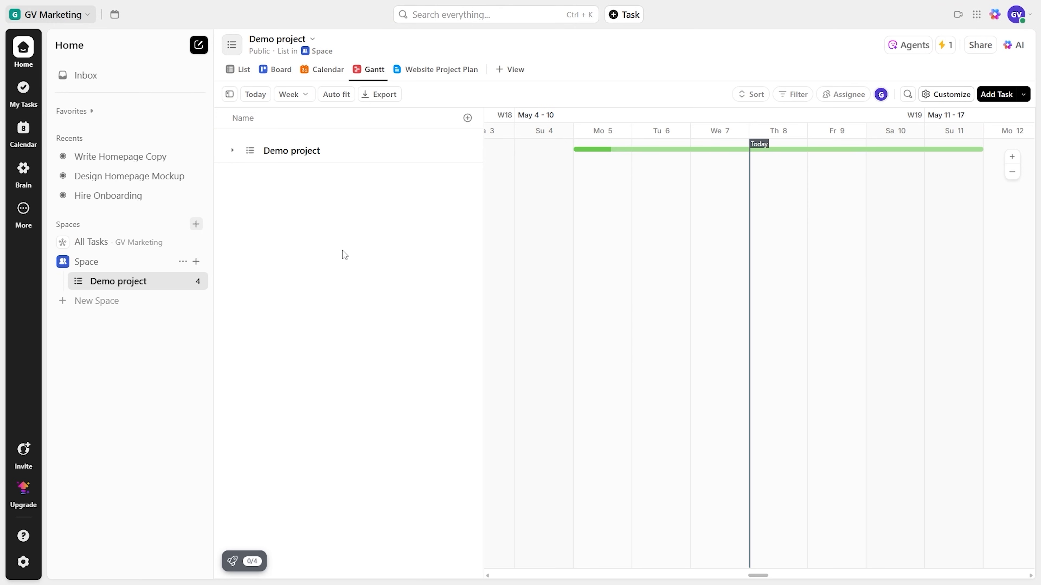
Expand the Demo project in the Gantt view to examine its task timeline.
{"action": "left_click", "coordinate": [232, 151]}
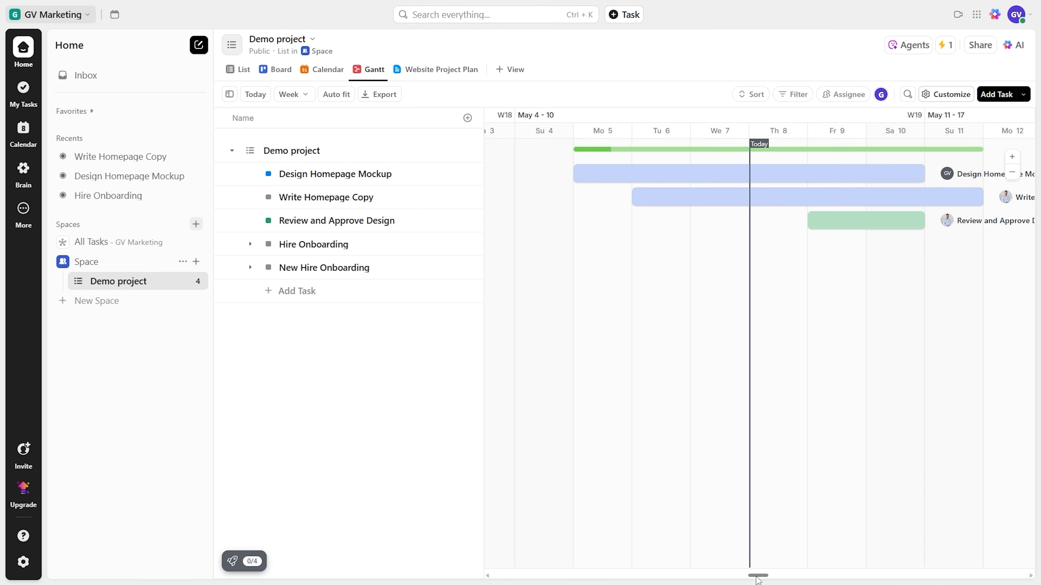
{"action": "left_click_drag", "start_coordinate": [758, 578], "coordinate": [758, 580]}
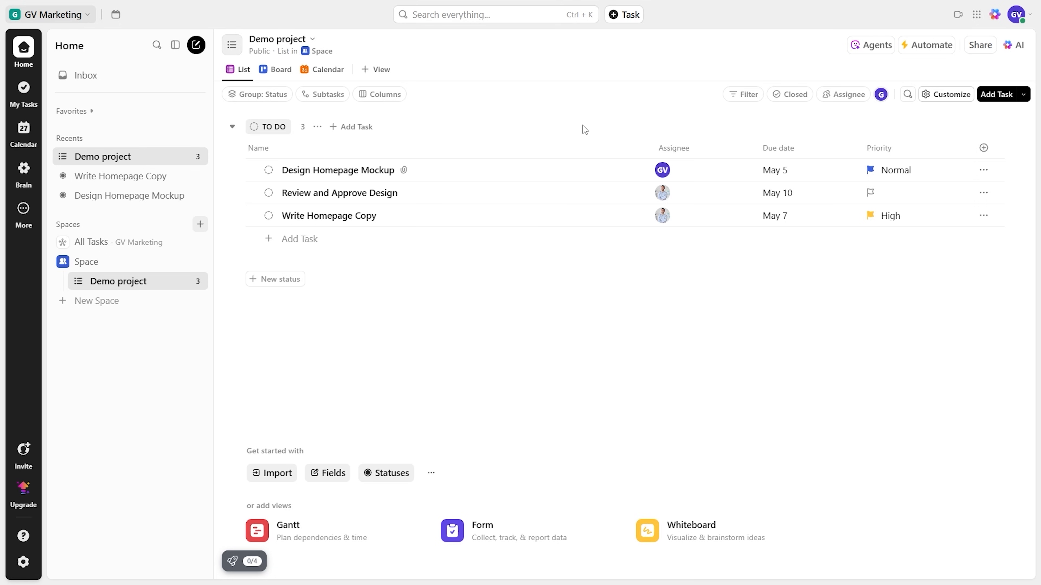
Add a Gantt view to the Demo project and expand the project to show its task bars for May 4–10.
{"action": "left_click", "coordinate": [375, 69]}
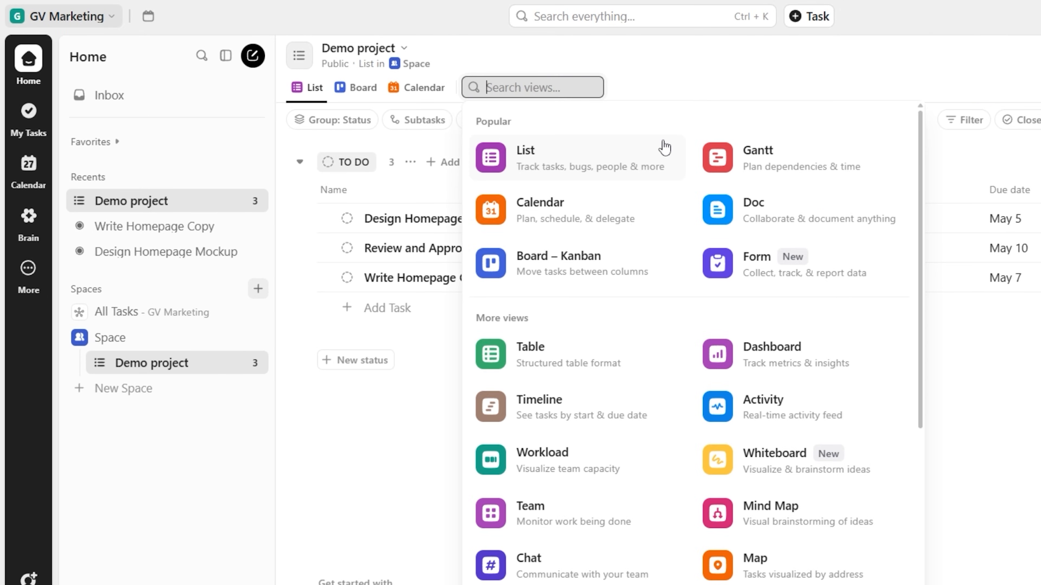
{"action": "left_click", "coordinate": [722, 152]}
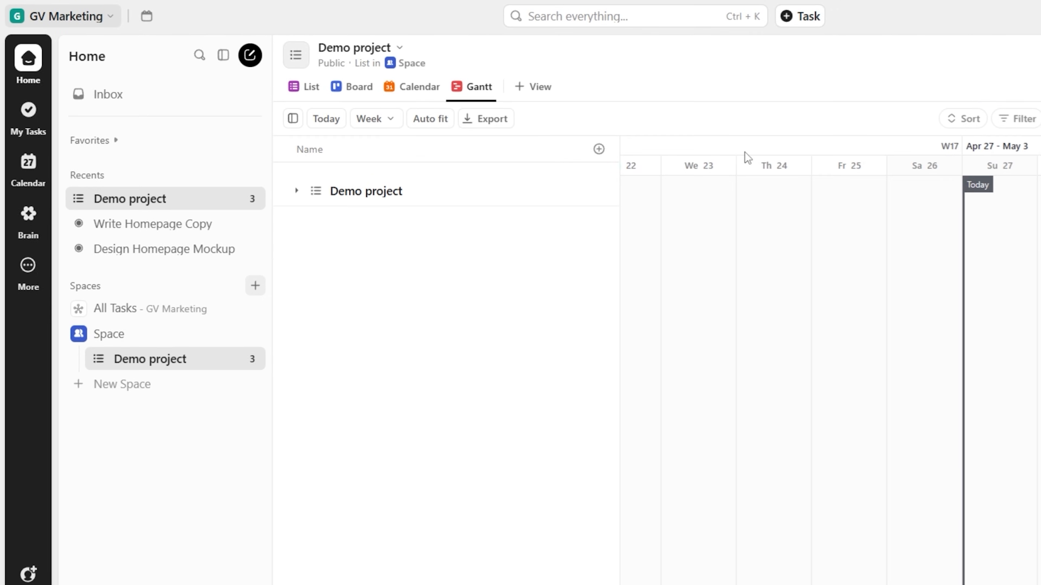
{"action": "left_click", "coordinate": [296, 190]}
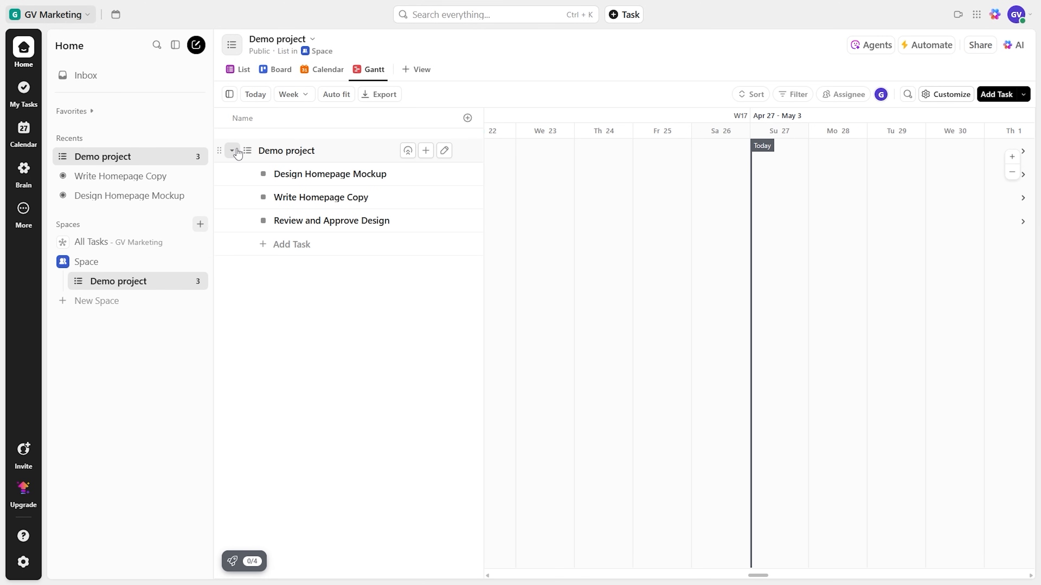
{"action": "left_click_drag", "start_coordinate": [755, 576], "coordinate": [779, 577]}
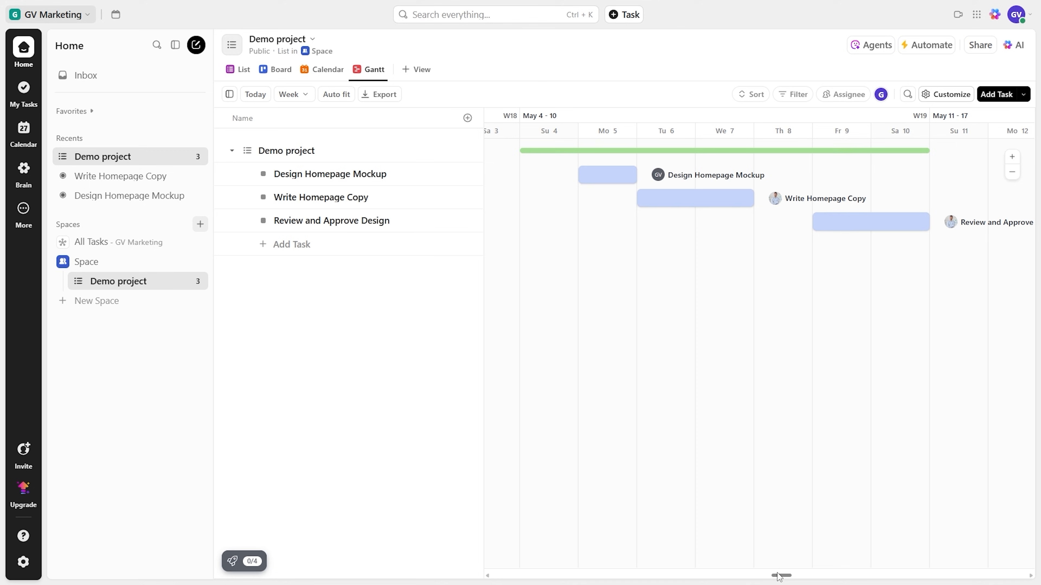
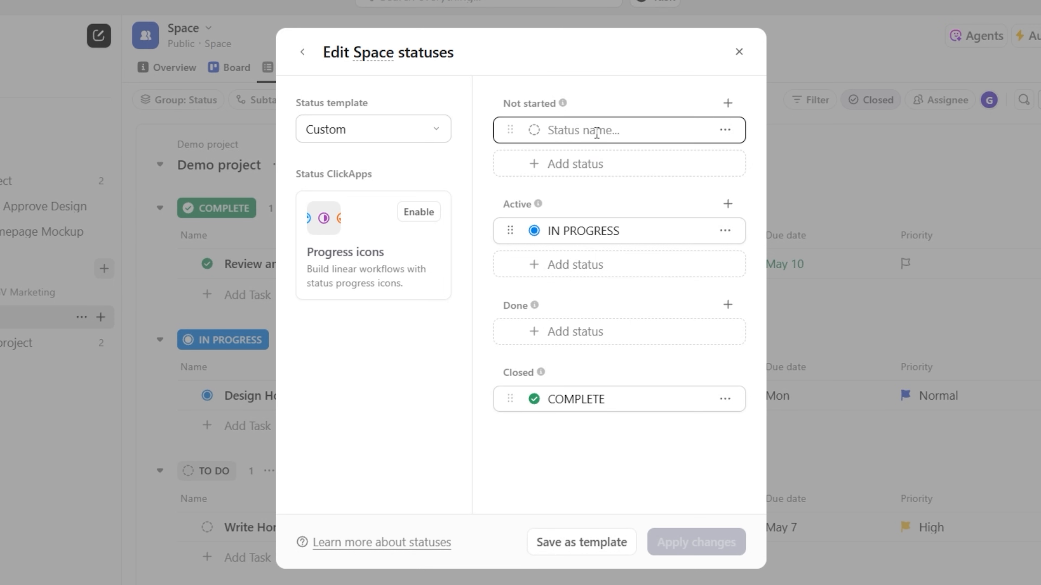
Name the Space's Not started status OPEN and add an Active status named IN REVIEW.
{"action": "left_click", "coordinate": [594, 193]}
{"action": "left_click", "coordinate": [587, 265]}
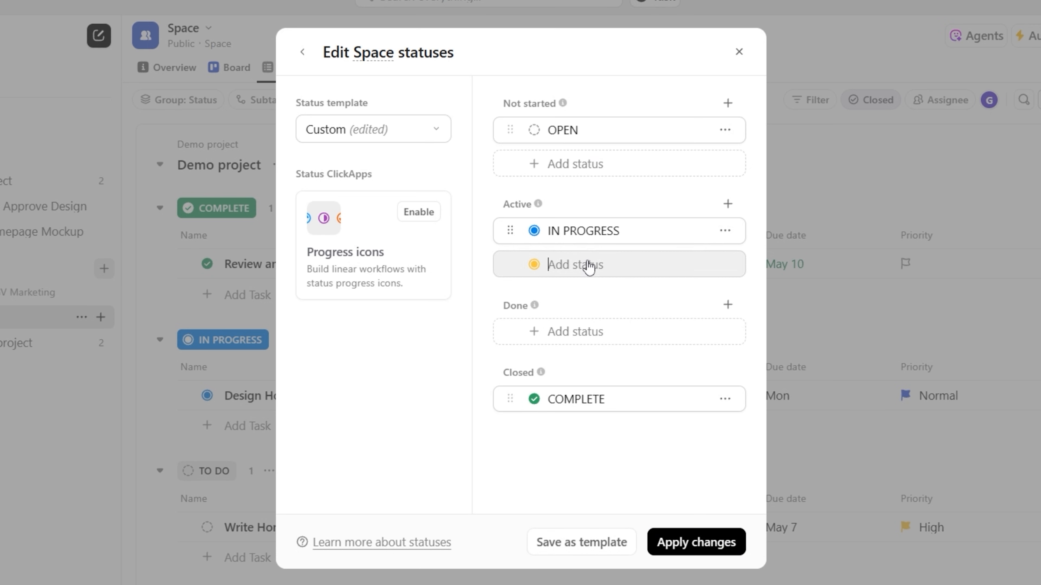
{"action": "type", "text": "IN REVIEW"}
{"action": "key", "text": "Return"}
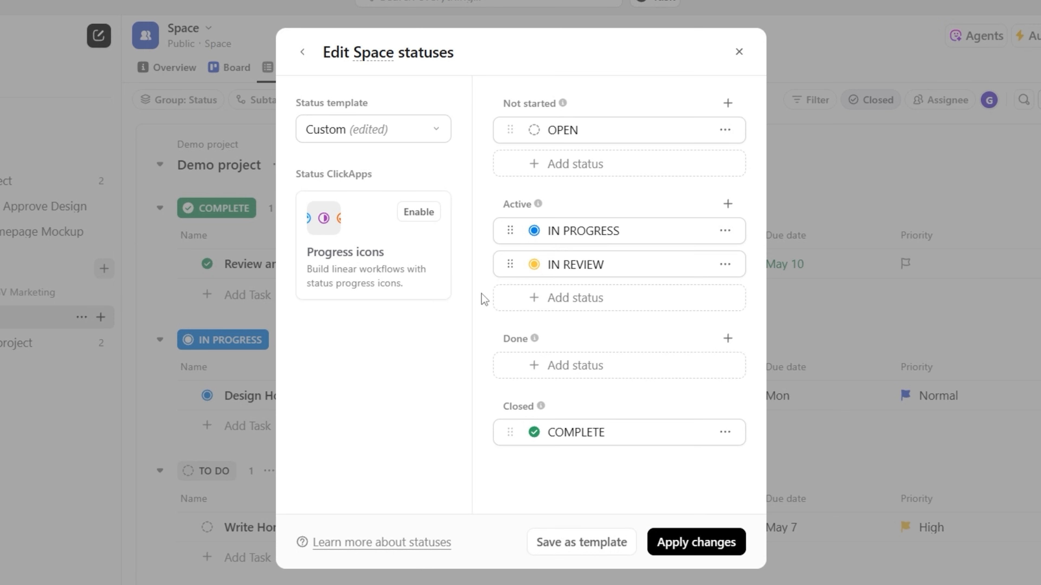
Add a status named APPROVED to the Done group of the Space statuses.
{"action": "left_click", "coordinate": [575, 366]}
{"action": "type", "text": "APPROVED"}
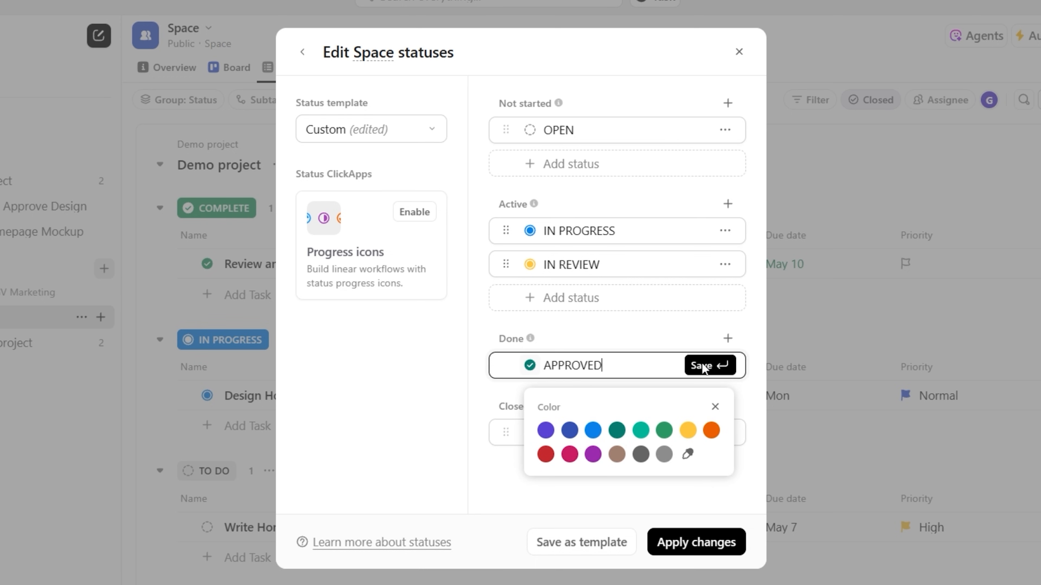
{"action": "left_click", "coordinate": [701, 365]}
Check the editing options of the IN REVIEW status and apply the Space status changes.
{"action": "left_click", "coordinate": [725, 264]}
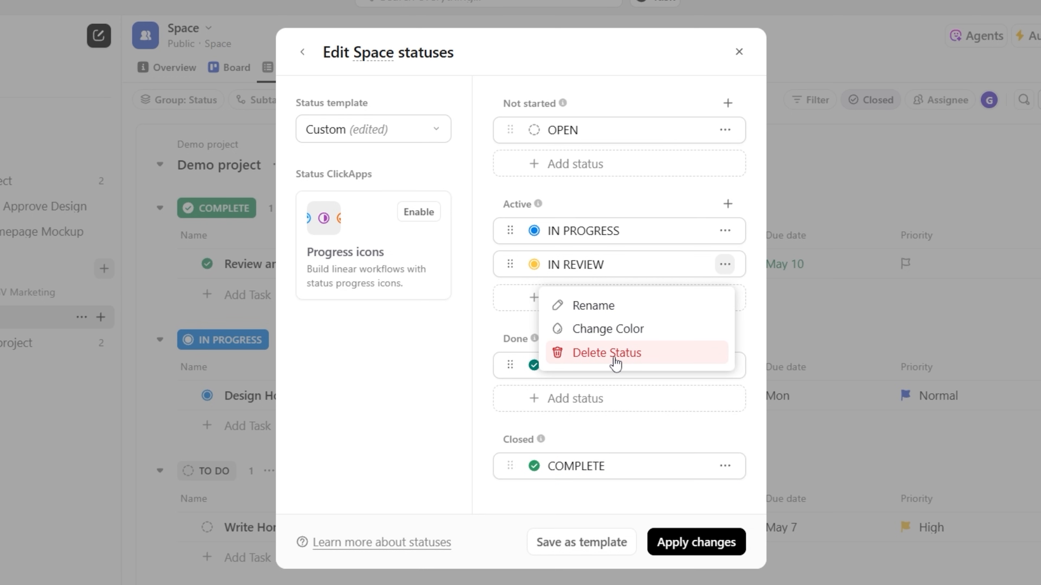
{"action": "left_click", "coordinate": [482, 321]}
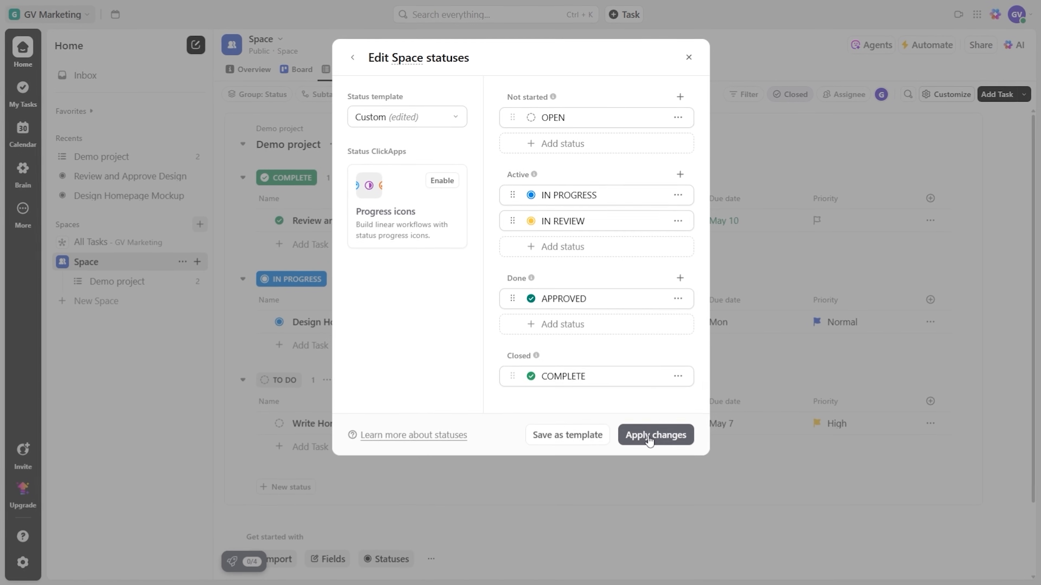
{"action": "left_click", "coordinate": [696, 542]}
{"action": "left_click", "coordinate": [696, 516]}
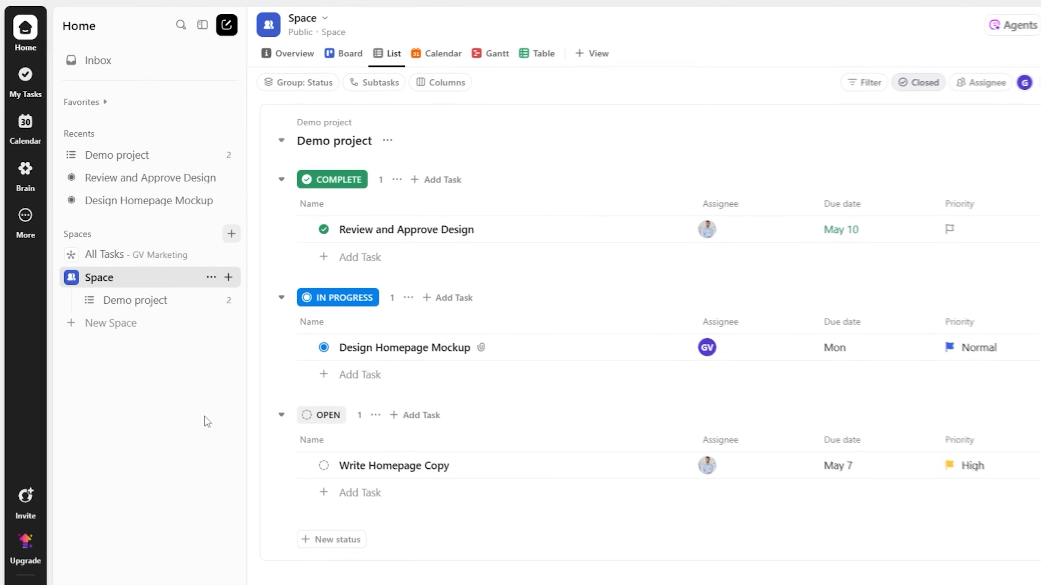
Examine the custom field types available for the Space in the Custom Field Manager without creating a field.
{"action": "left_click", "coordinate": [233, 291]}
{"action": "mouse_move", "coordinate": [339, 364]}
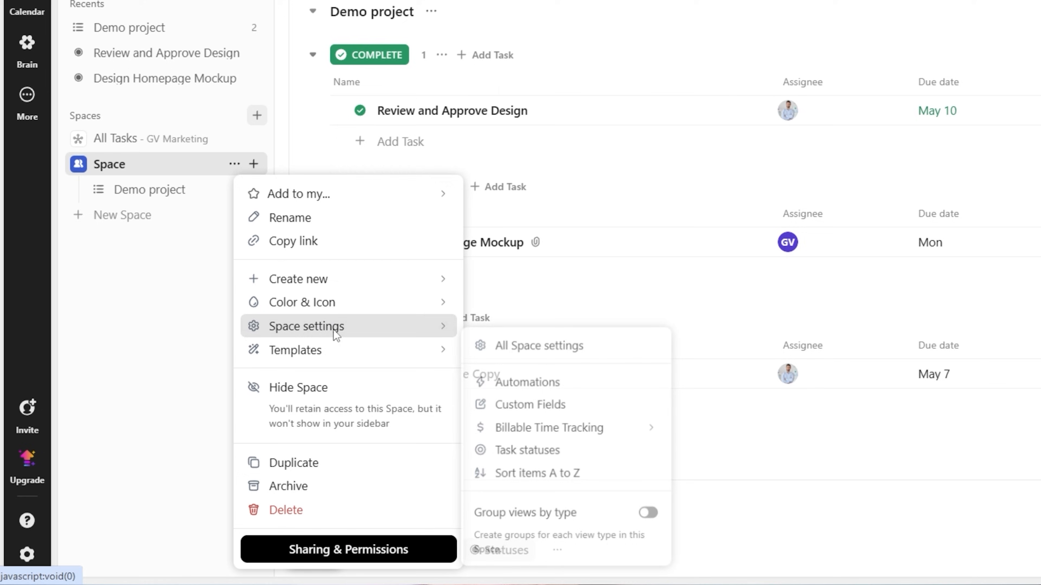
{"action": "left_click", "coordinate": [541, 448]}
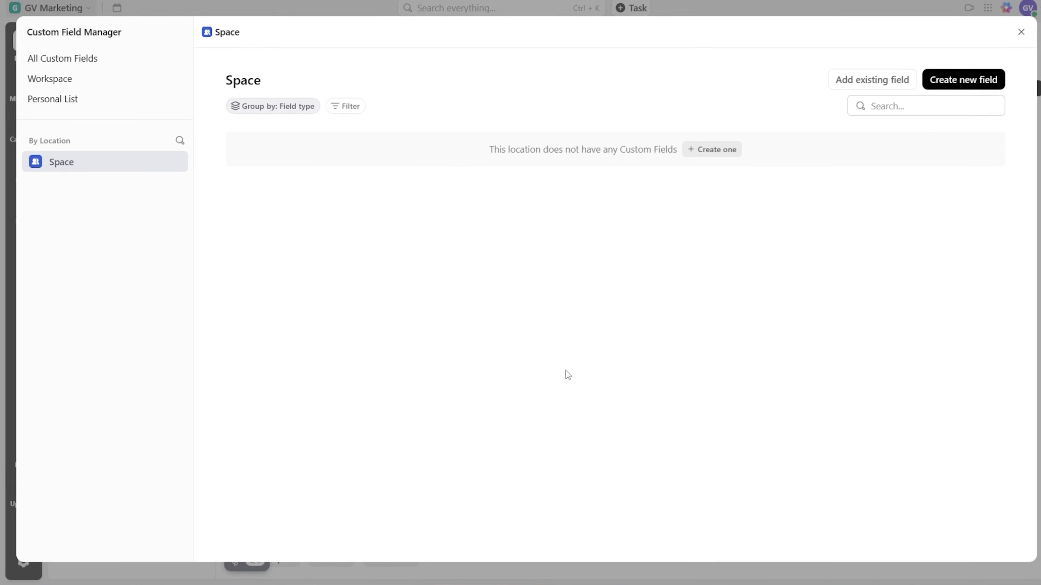
{"action": "left_click", "coordinate": [937, 98]}
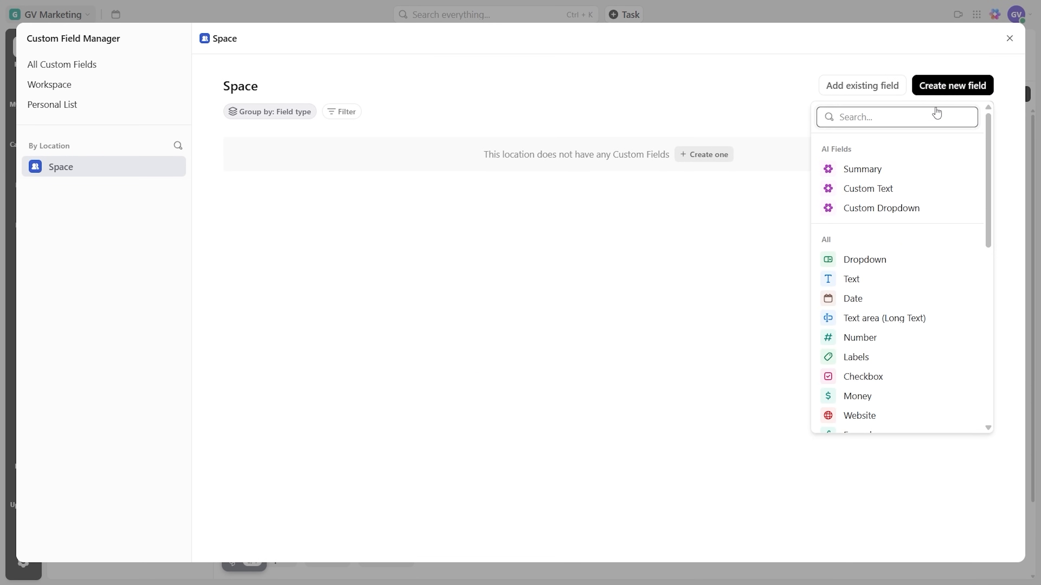
{"action": "scroll", "coordinate": [938, 256], "scroll_direction": "down", "scroll_amount": 5}
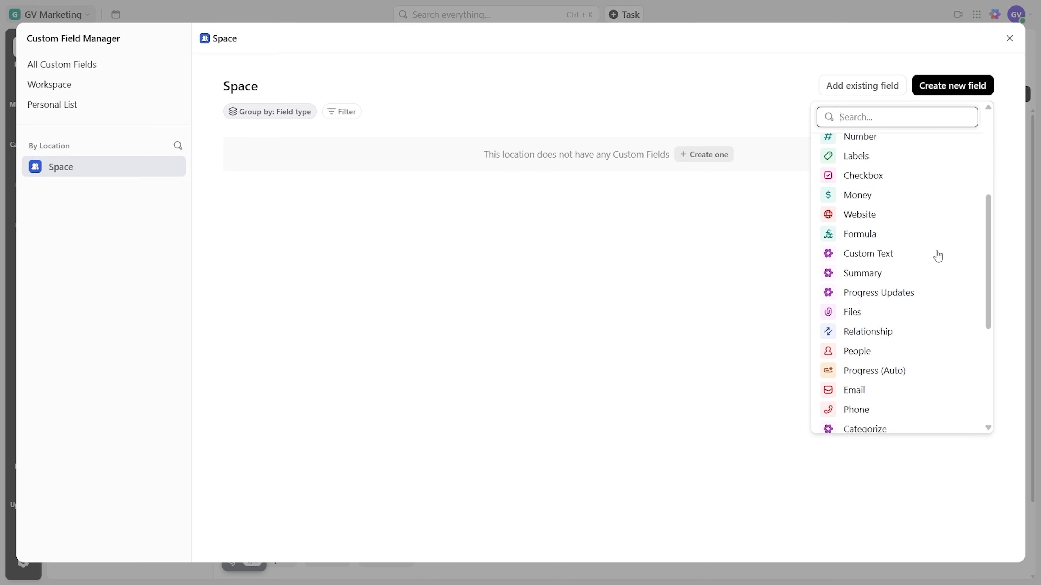
{"action": "scroll", "coordinate": [938, 256], "scroll_direction": "down", "scroll_amount": 3}
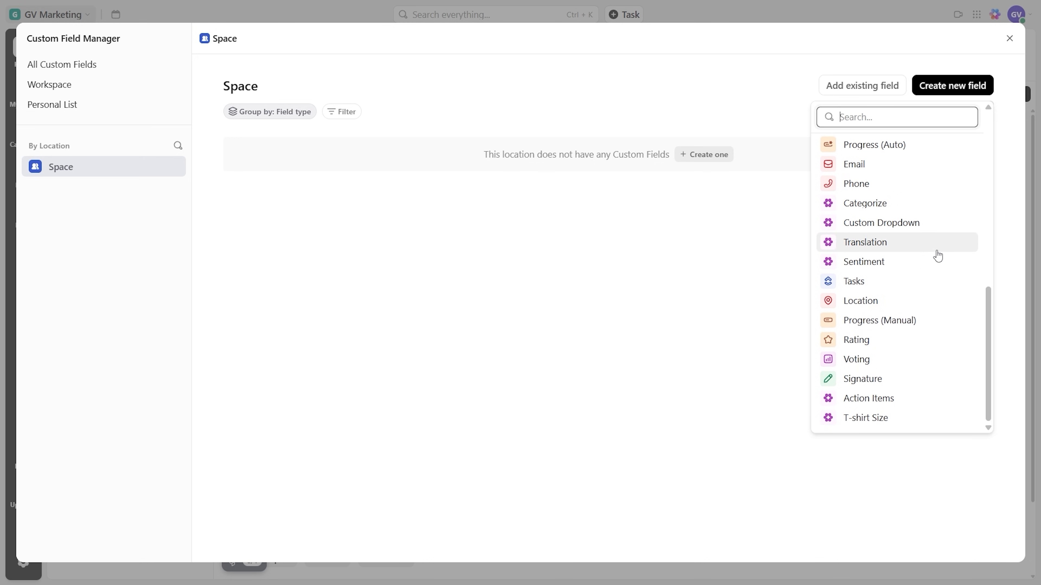
{"action": "scroll", "coordinate": [938, 256], "scroll_direction": "up", "scroll_amount": 8}
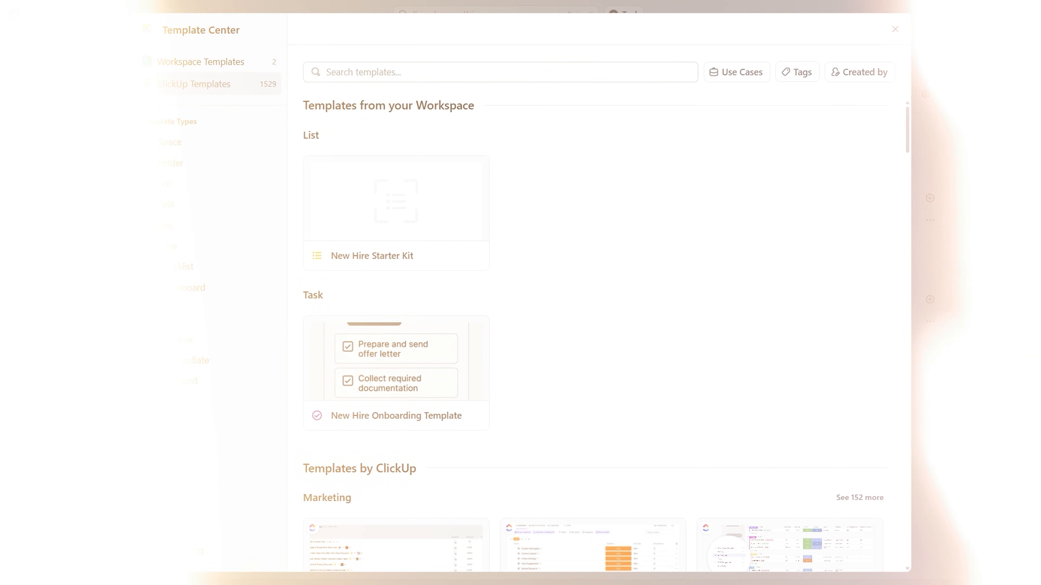
Browse the Template Center filtered first to Task templates and then to List templates.
{"action": "left_click", "coordinate": [147, 205]}
{"action": "scroll", "coordinate": [515, 290], "scroll_direction": "down", "scroll_amount": 5}
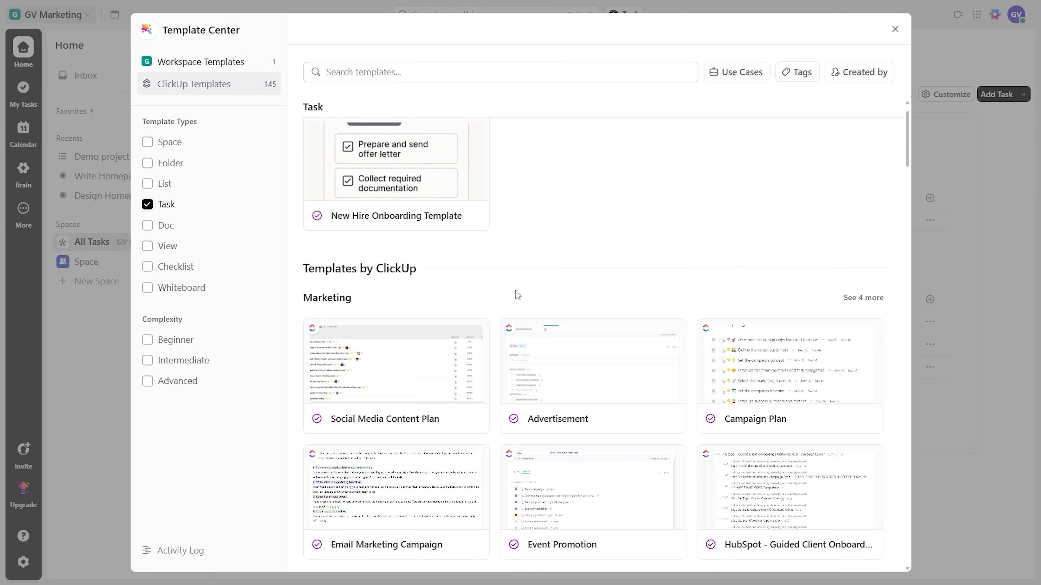
{"action": "scroll", "coordinate": [462, 280], "scroll_direction": "up", "scroll_amount": 5}
{"action": "left_click", "coordinate": [148, 184]}
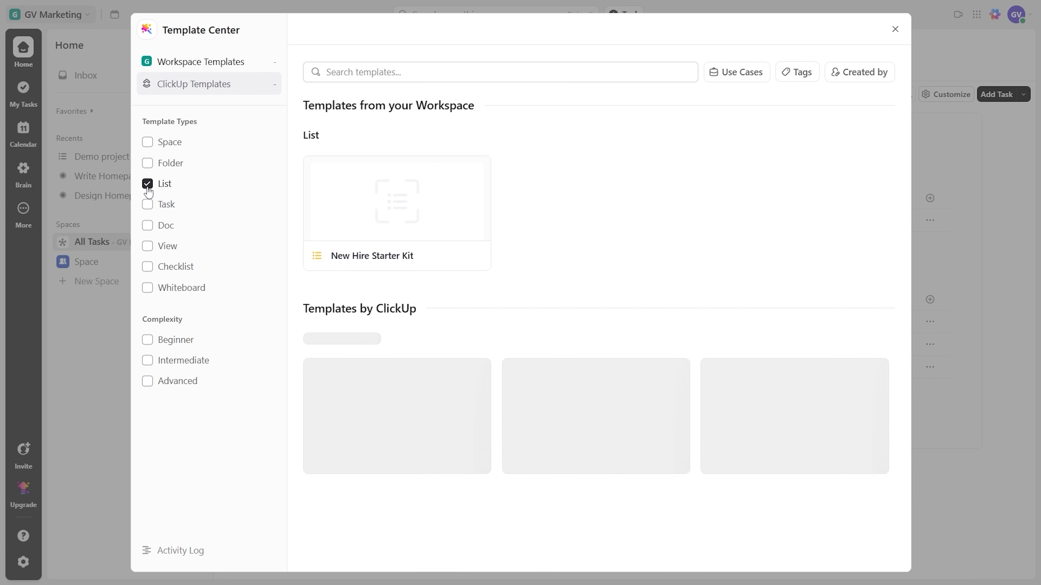
{"action": "scroll", "coordinate": [487, 283], "scroll_direction": "down", "scroll_amount": 5}
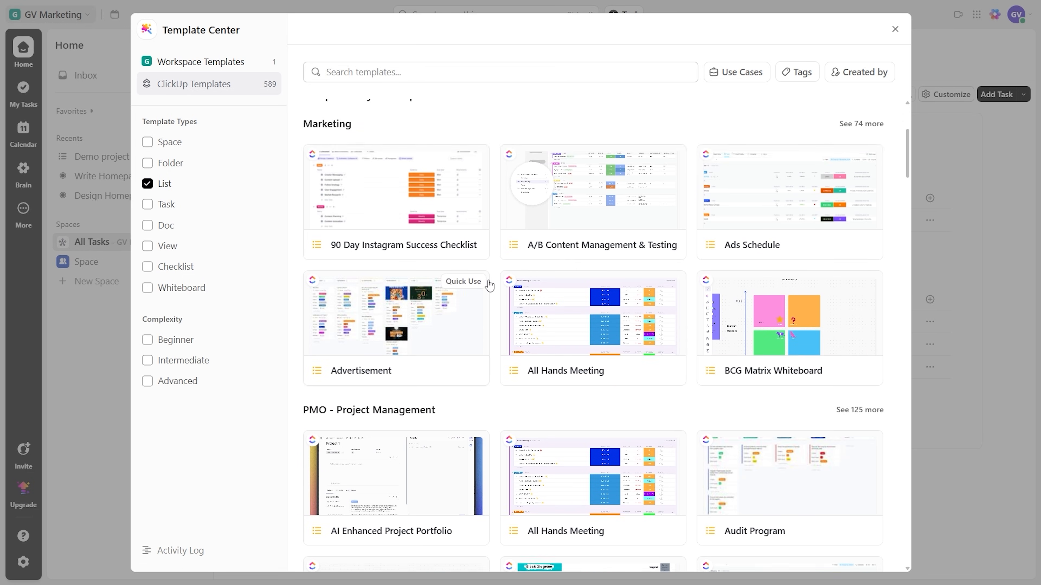
{"action": "scroll", "coordinate": [410, 270], "scroll_direction": "up", "scroll_amount": 5}
Browse the Folder and Space templates, and then the Doc, View and Whiteboard templates.
{"action": "left_click", "coordinate": [147, 163]}
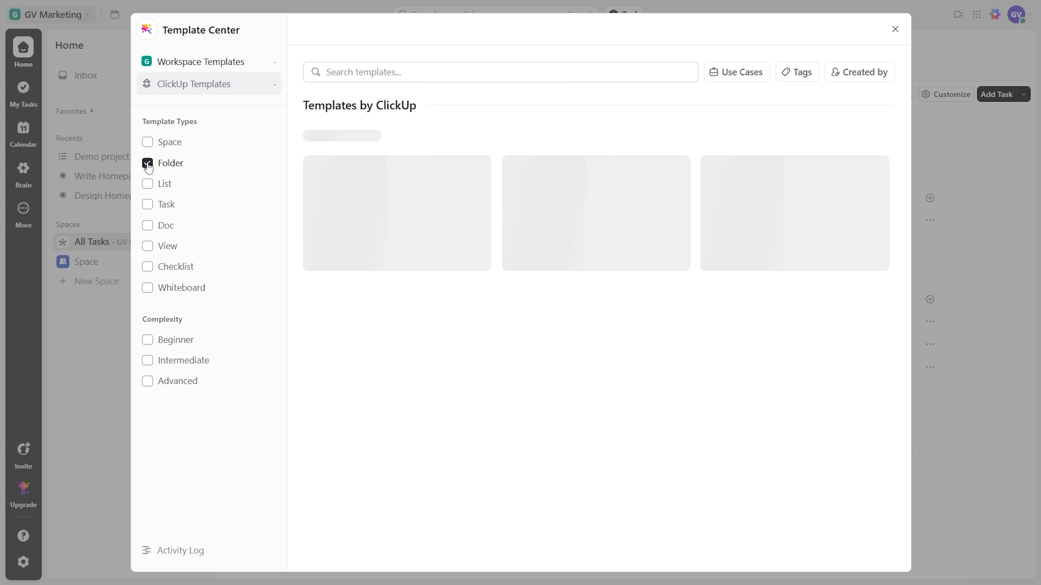
{"action": "left_click", "coordinate": [149, 143]}
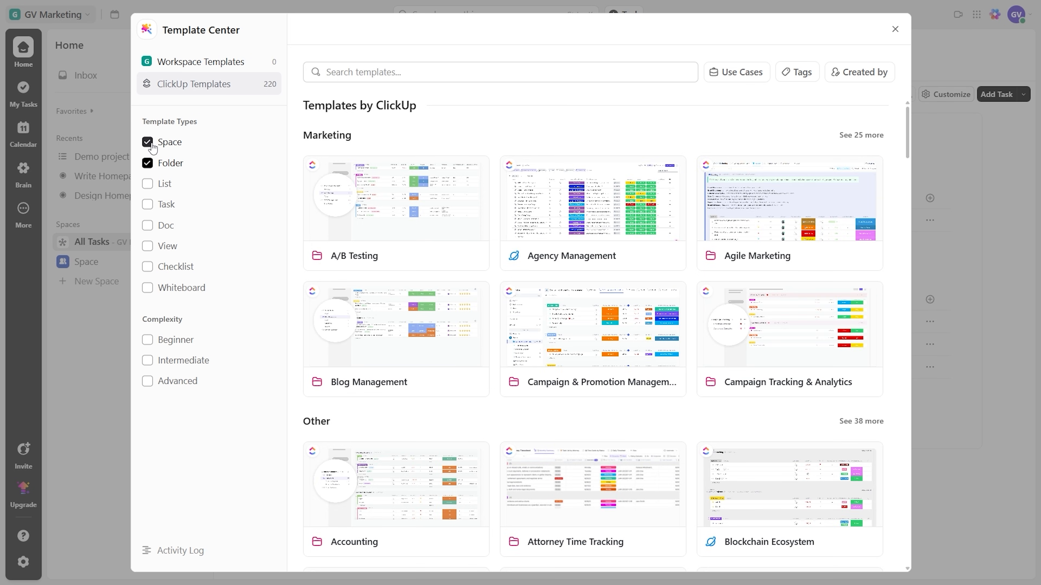
{"action": "left_click", "coordinate": [149, 144]}
{"action": "left_click", "coordinate": [147, 164]}
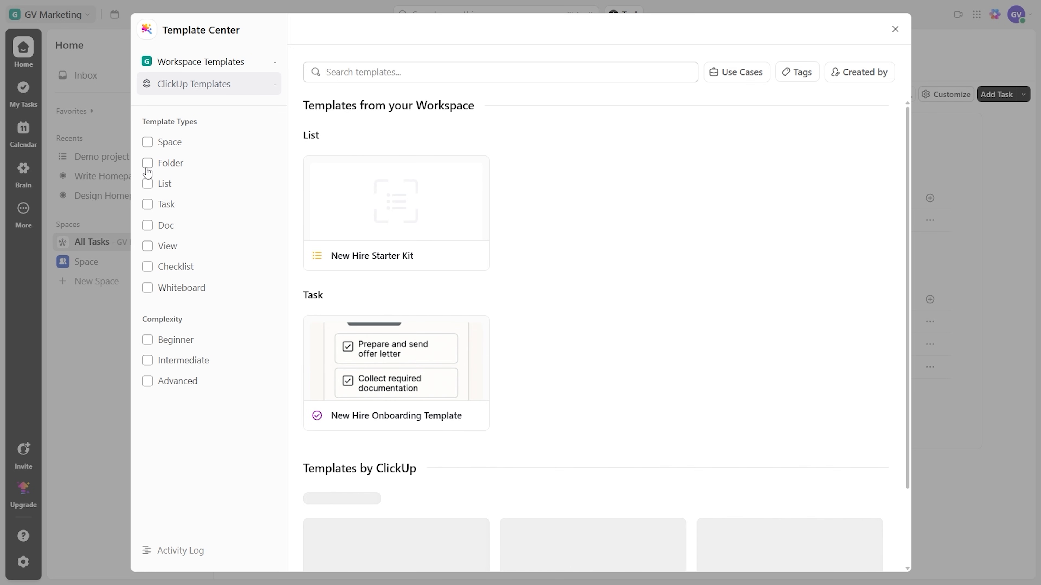
{"action": "left_click", "coordinate": [149, 227]}
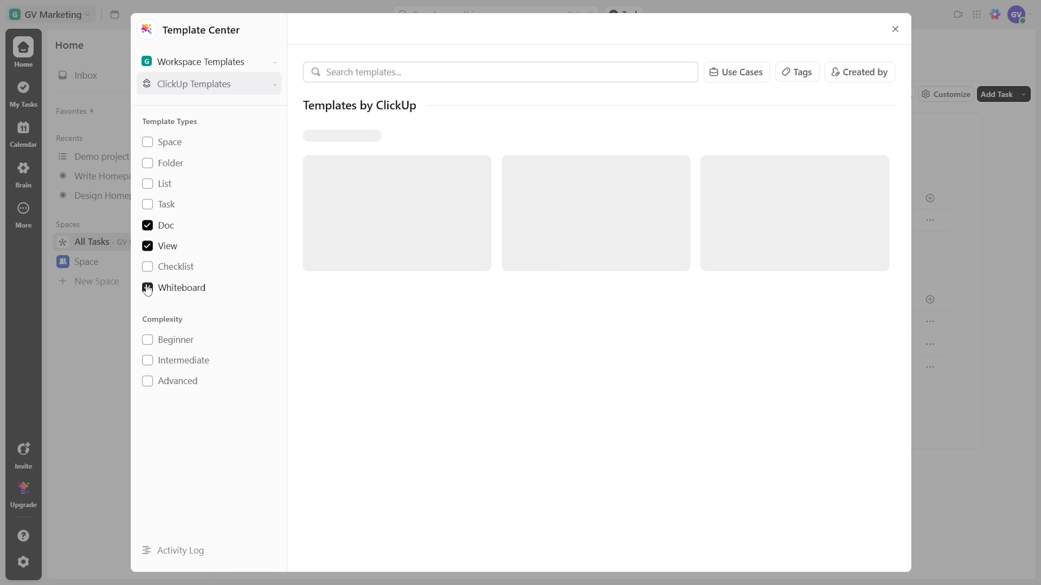
{"action": "scroll", "coordinate": [495, 264], "scroll_direction": "down", "scroll_amount": 8}
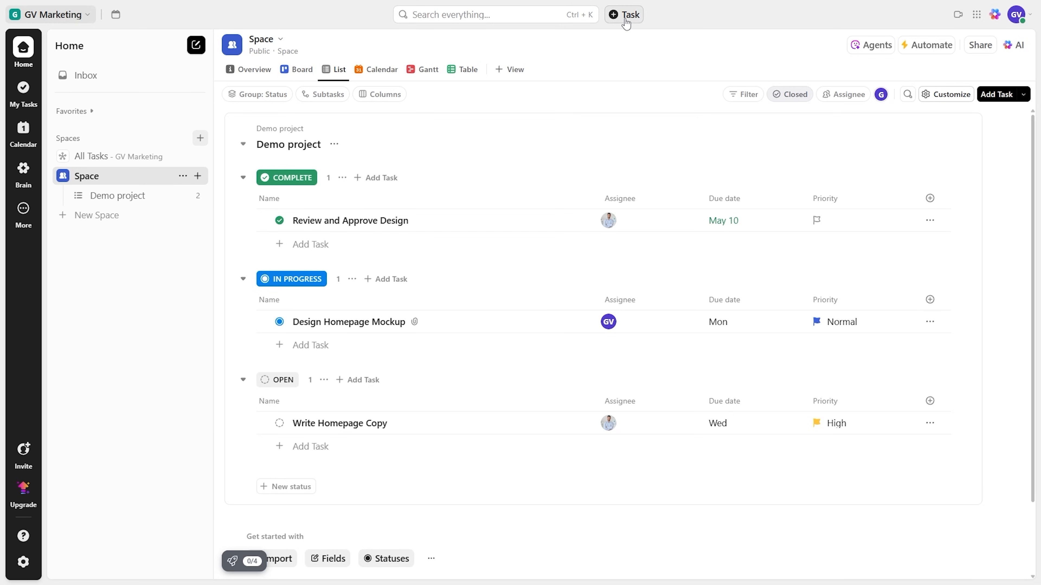
Create a task named Hire Onboarding in the Demo project.
{"action": "left_click", "coordinate": [626, 20]}
{"action": "type", "text": "Hire Onboarding"}
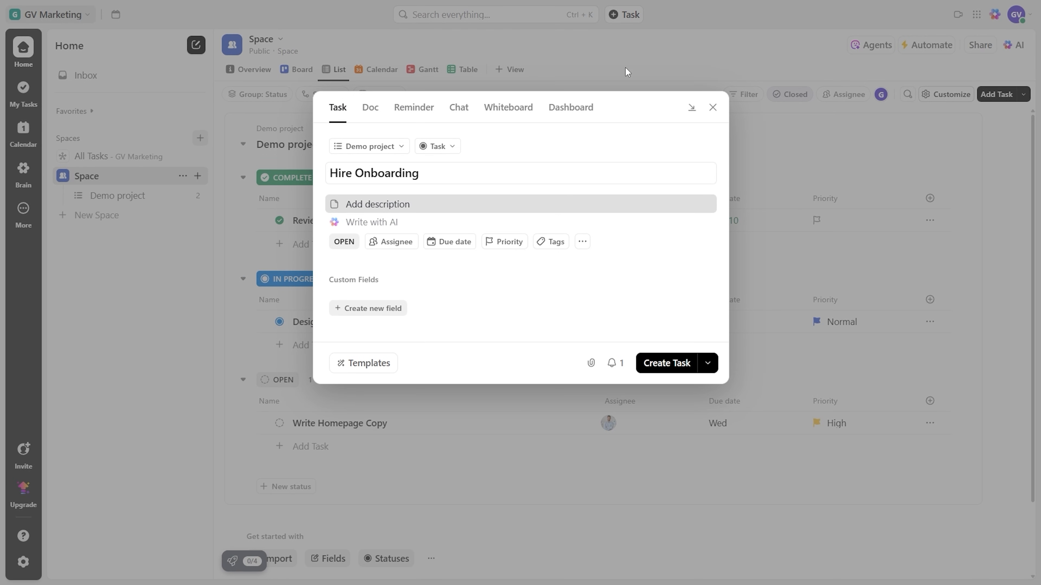
{"action": "left_click", "coordinate": [680, 362]}
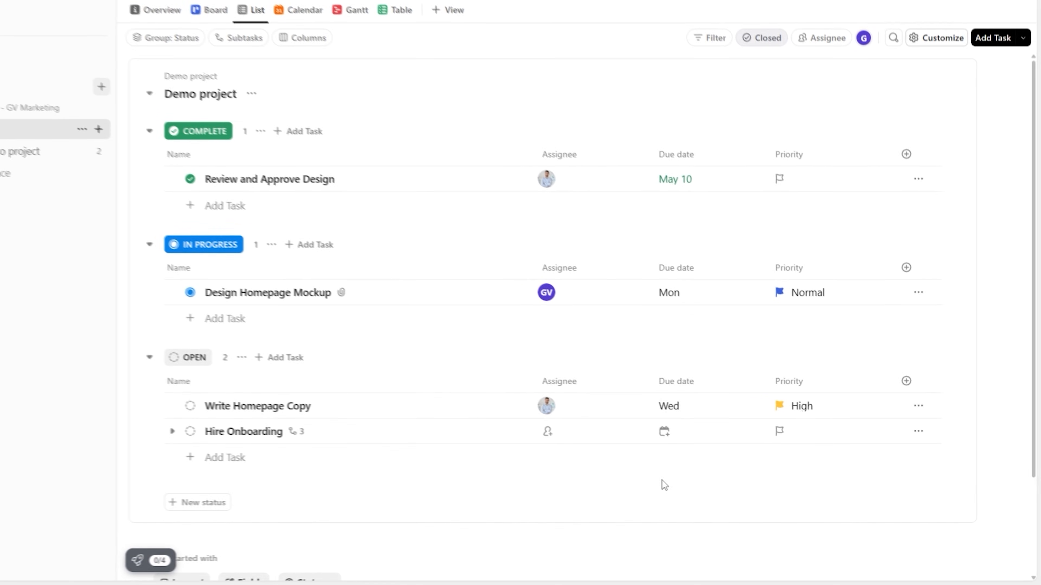
Save the Hire Onboarding task as a template named New Hire Onboarding Template, shared with all members and with all import items included.
{"action": "left_click", "coordinate": [900, 410]}
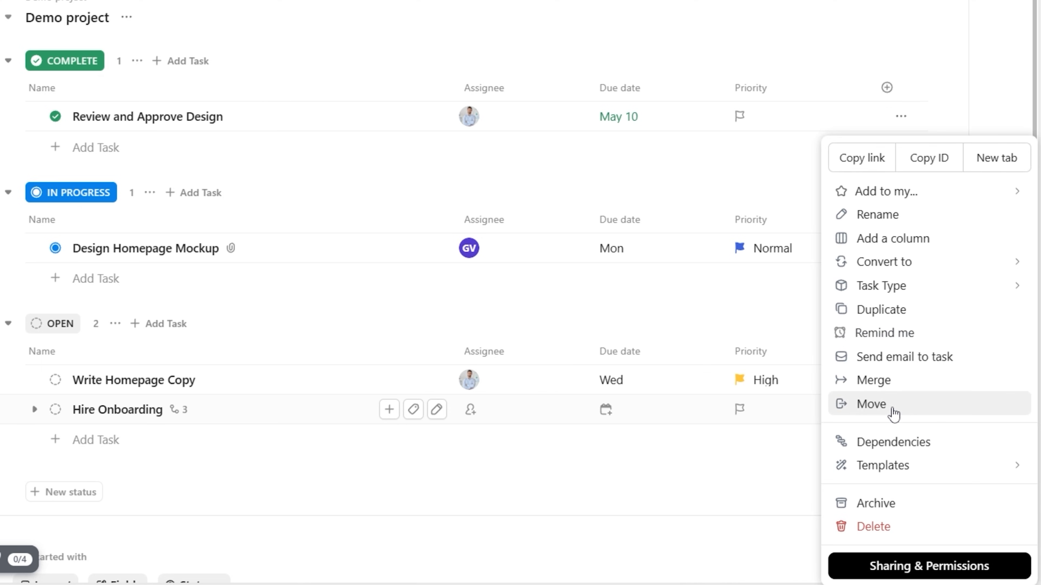
{"action": "mouse_move", "coordinate": [903, 463]}
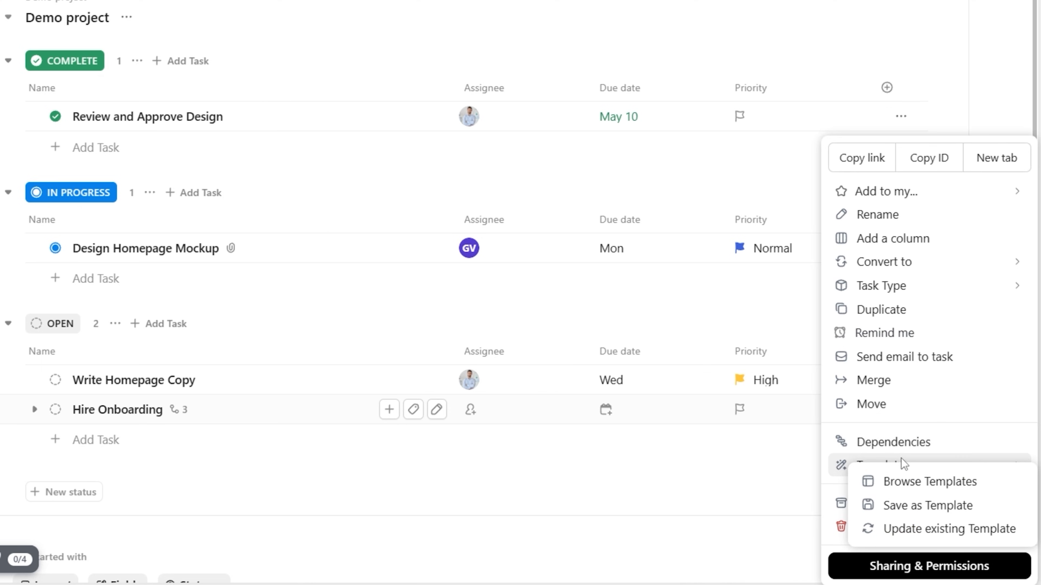
{"action": "left_click", "coordinate": [903, 507]}
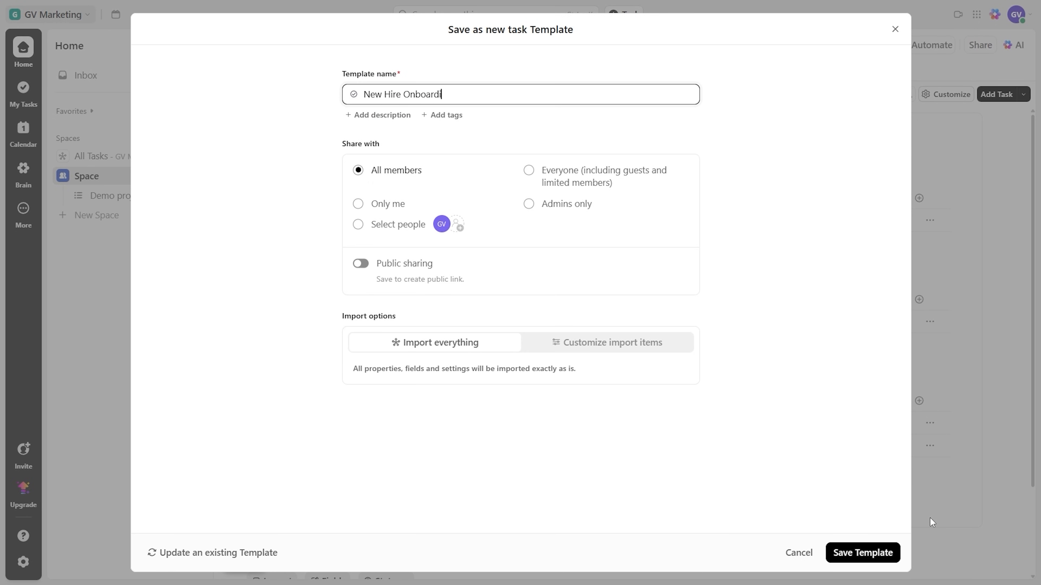
{"action": "left_click", "coordinate": [620, 353]}
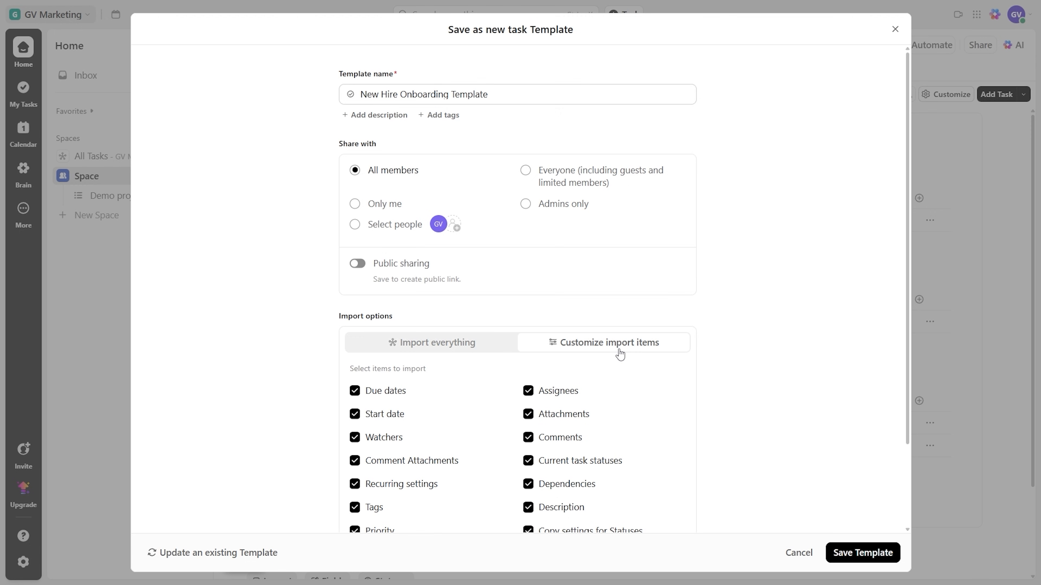
{"action": "scroll", "coordinate": [638, 381], "scroll_direction": "down", "scroll_amount": 2}
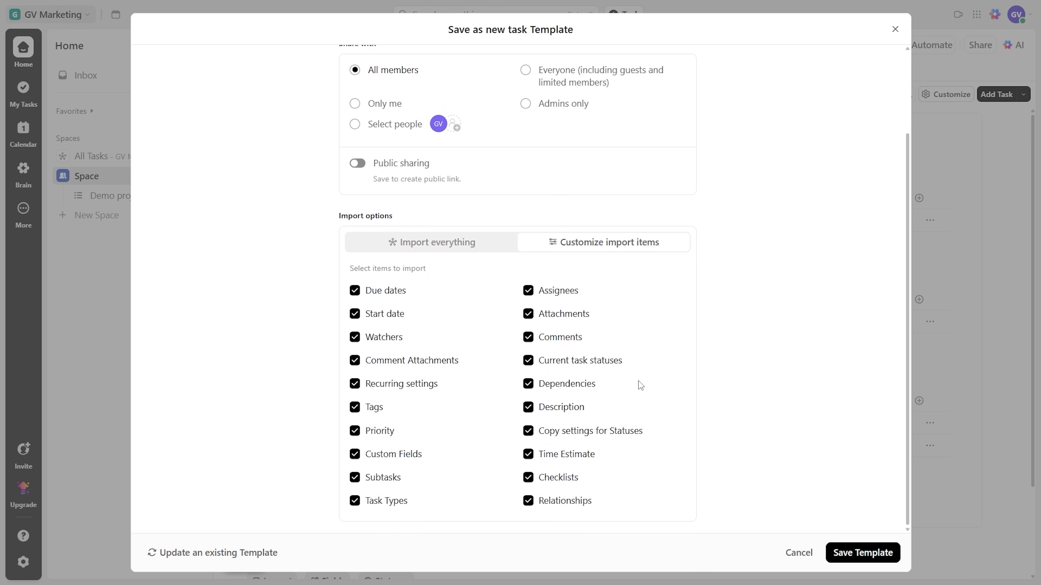
{"action": "left_click", "coordinate": [860, 554]}
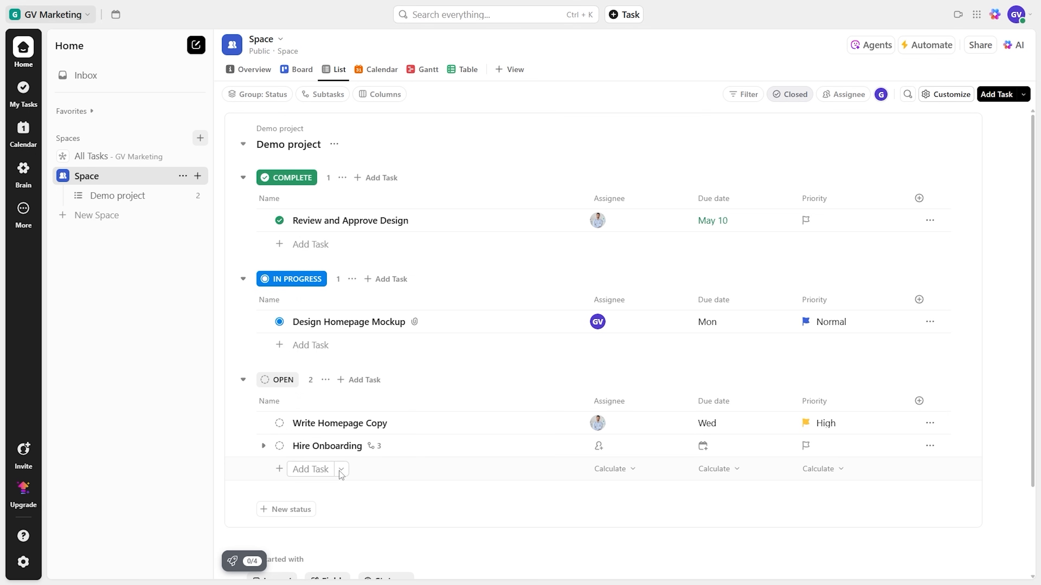
Create a task named New Hire Onboarding in the Demo project from the New Hire Onboarding Template, importing everything.
{"action": "left_click", "coordinate": [341, 469]}
{"action": "left_click", "coordinate": [367, 441]}
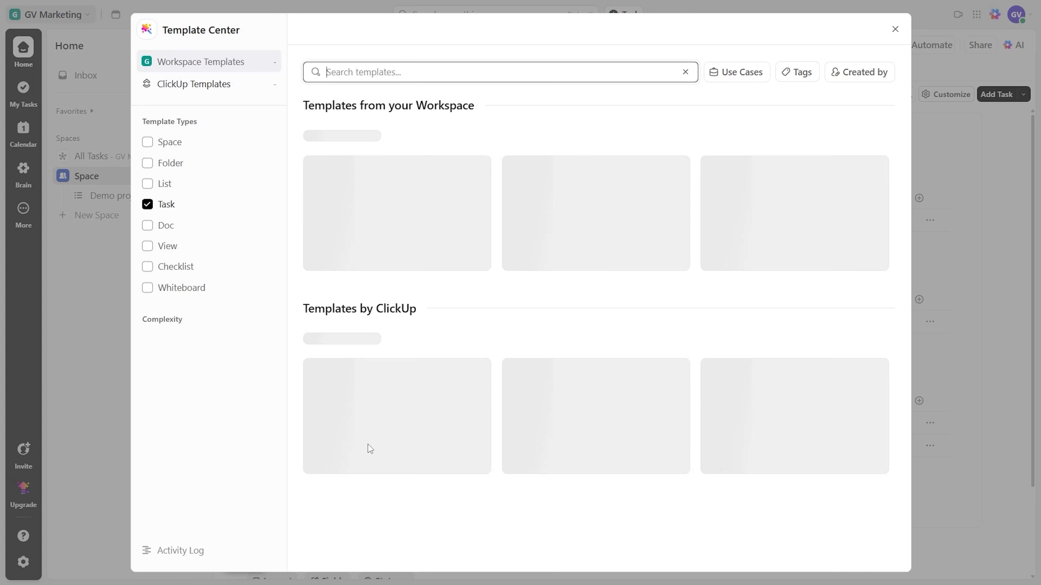
{"action": "left_click", "coordinate": [405, 219]}
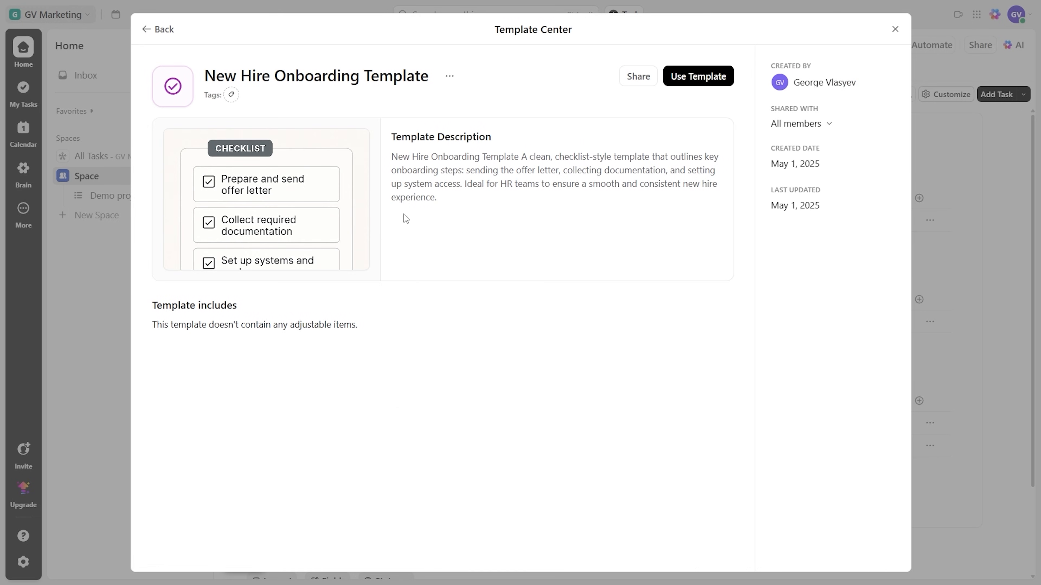
{"action": "left_click", "coordinate": [700, 78]}
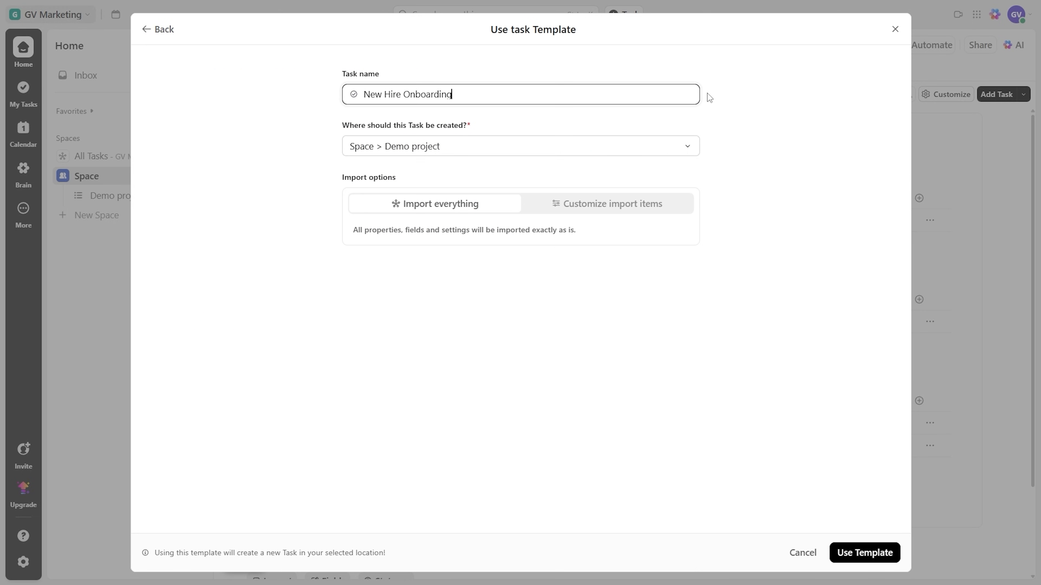
{"action": "left_click", "coordinate": [862, 553]}
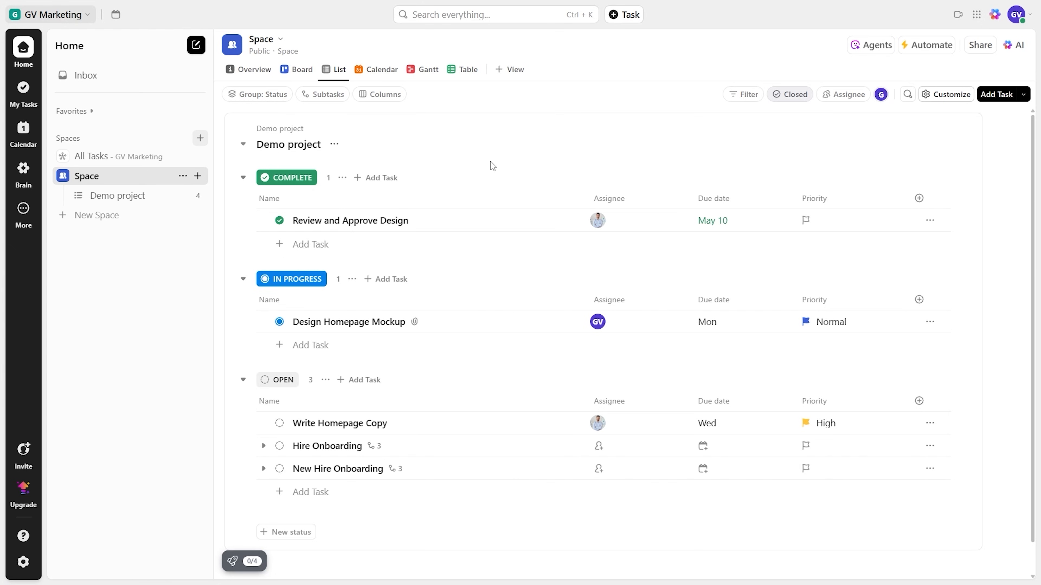
Save the Demo project List as a template named New Hire Starter Kit, including automations, views and all task properties.
{"action": "left_click", "coordinate": [334, 145]}
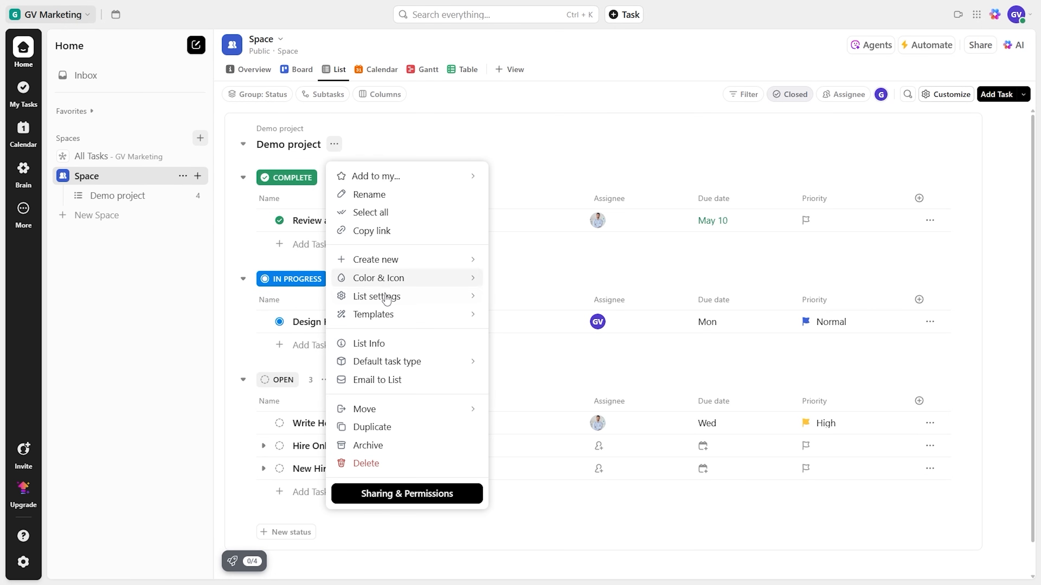
{"action": "mouse_move", "coordinate": [402, 317]}
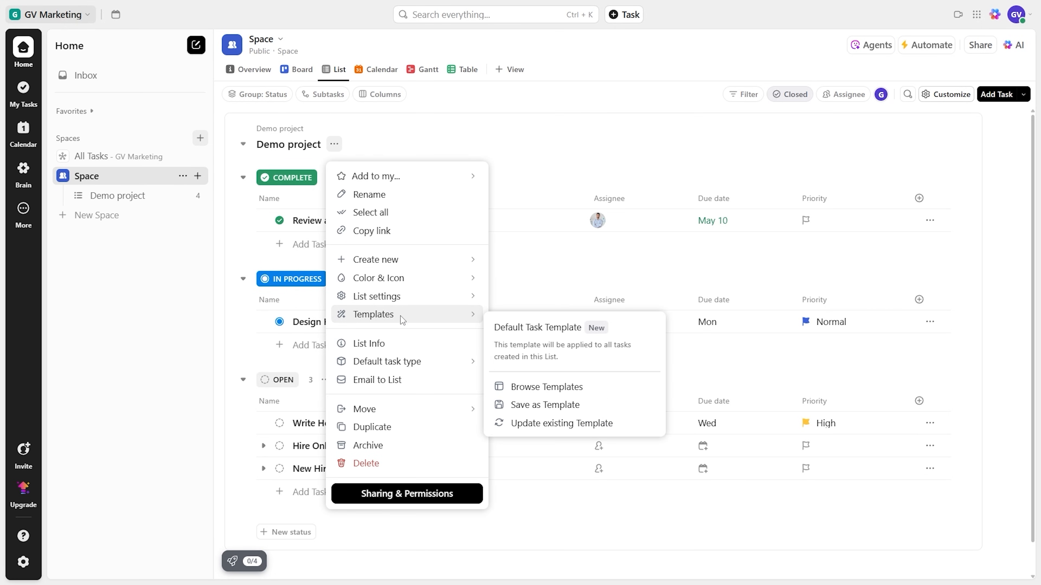
{"action": "left_click", "coordinate": [545, 404]}
{"action": "left_click", "coordinate": [586, 346]}
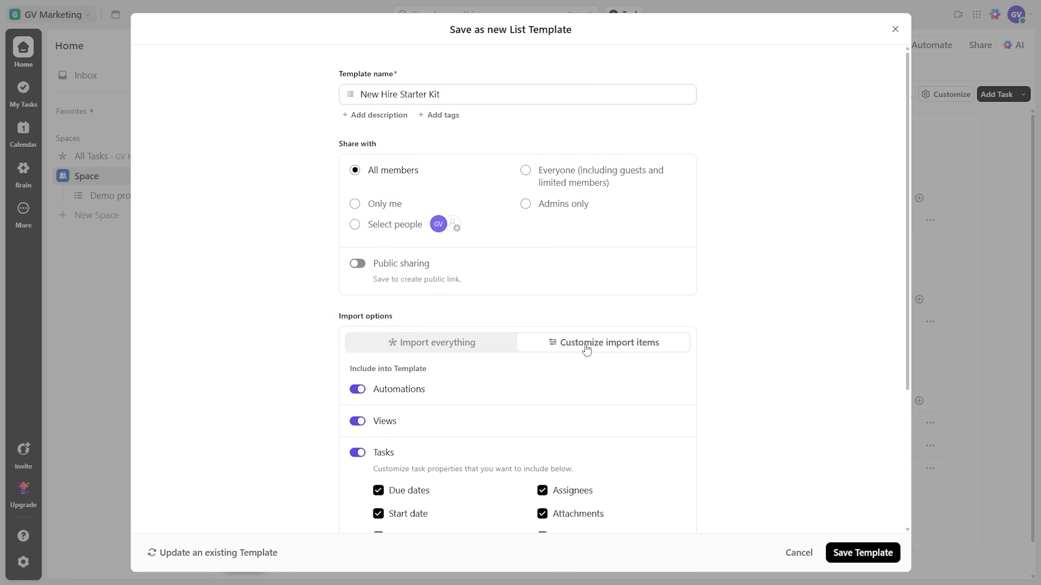
{"action": "scroll", "coordinate": [586, 348], "scroll_direction": "down", "scroll_amount": 5}
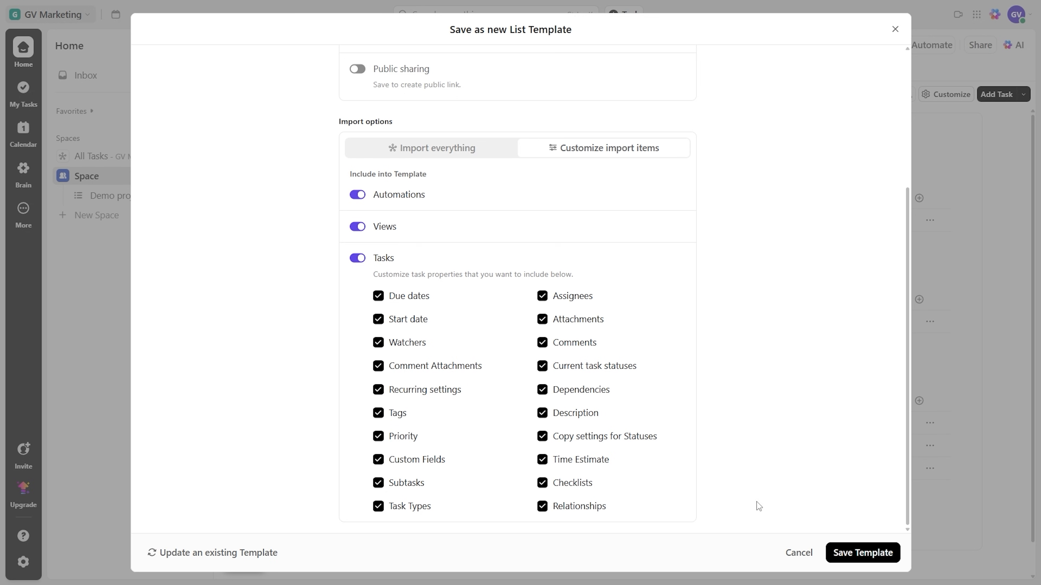
{"action": "left_click", "coordinate": [851, 553]}
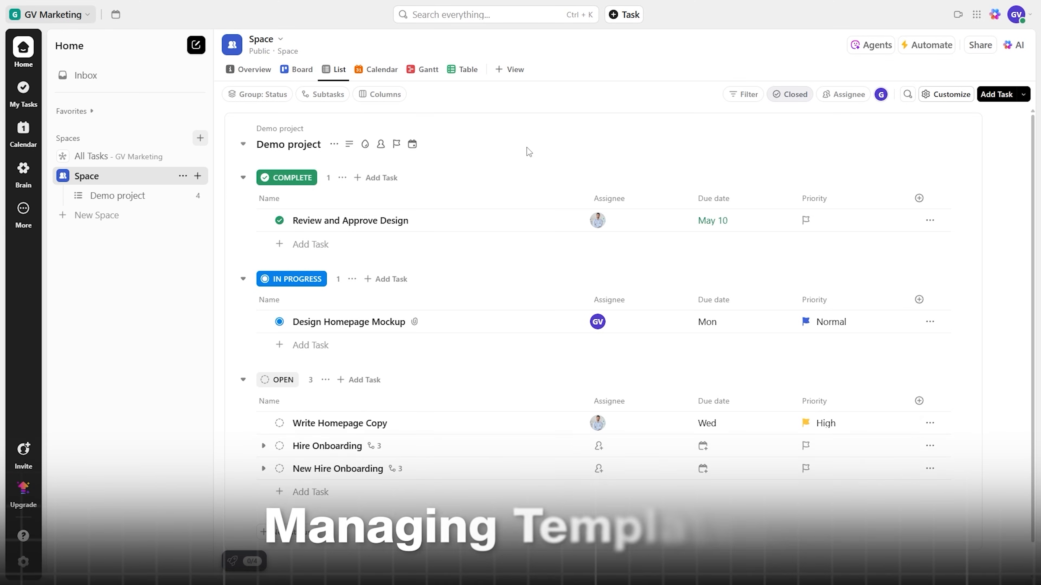
Search the workspace for "template" to open the Template Center and look over the Workspace templates.
{"action": "left_click", "coordinate": [493, 14]}
{"action": "type", "text": "te"}
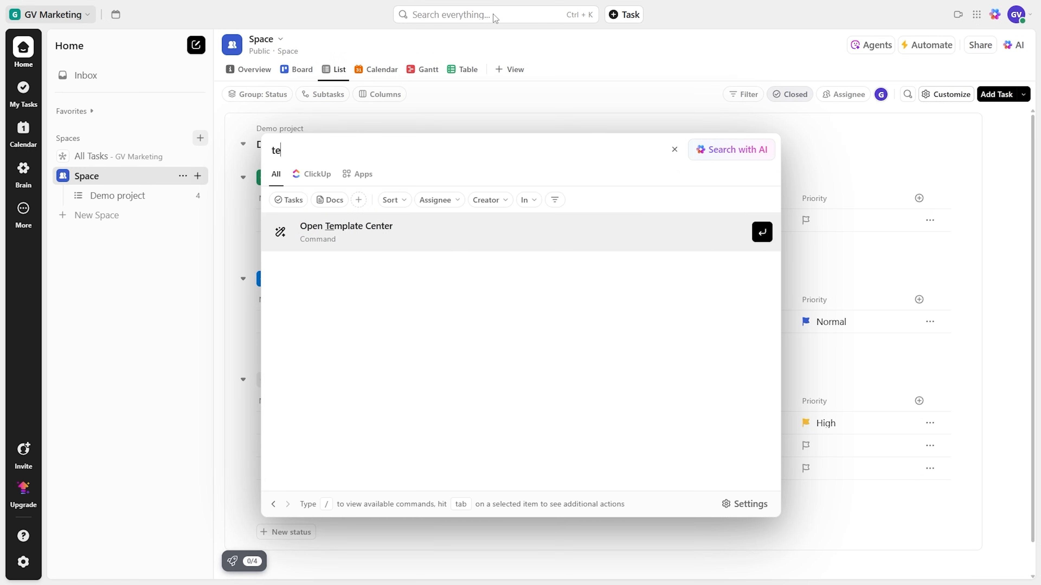
{"action": "type", "text": "mplate"}
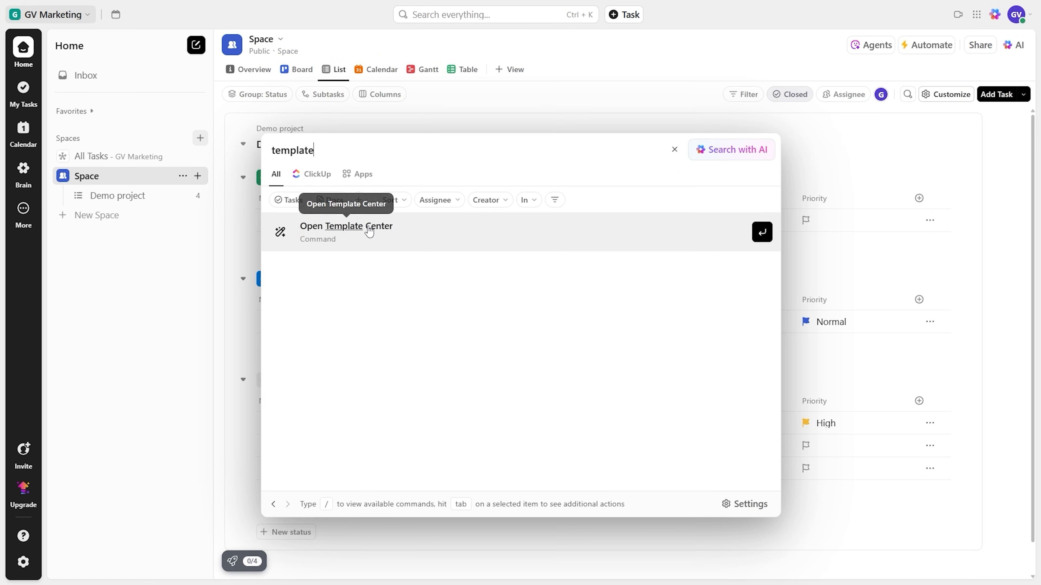
{"action": "left_click", "coordinate": [367, 227]}
{"action": "scroll", "coordinate": [545, 209], "scroll_direction": "down", "scroll_amount": 7}
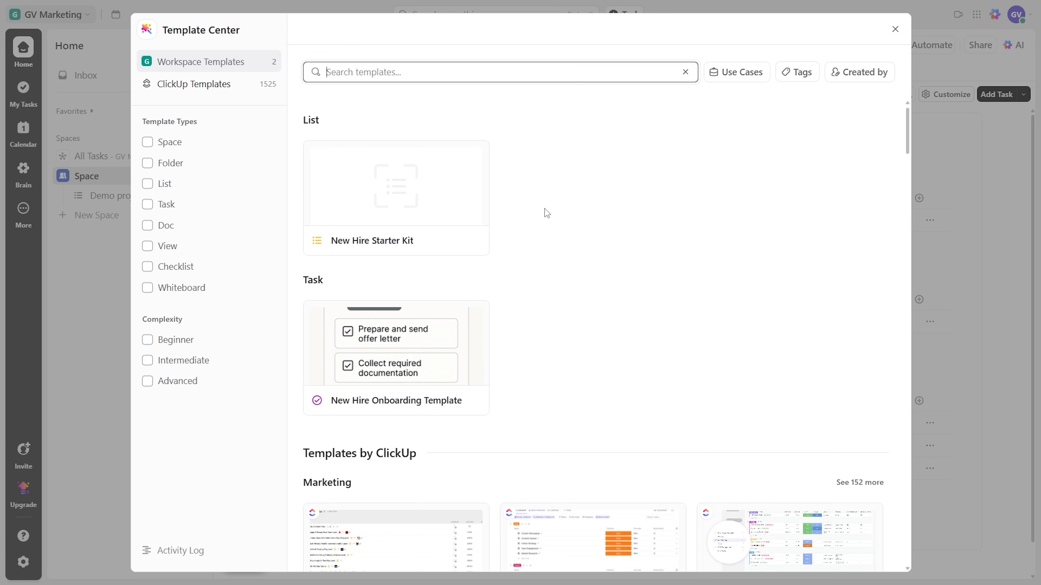
{"action": "scroll", "coordinate": [545, 213], "scroll_direction": "up", "scroll_amount": 7}
Open the New Hire Onboarding Template's details and check its edit, delete and sharing options.
{"action": "left_click", "coordinate": [400, 340]}
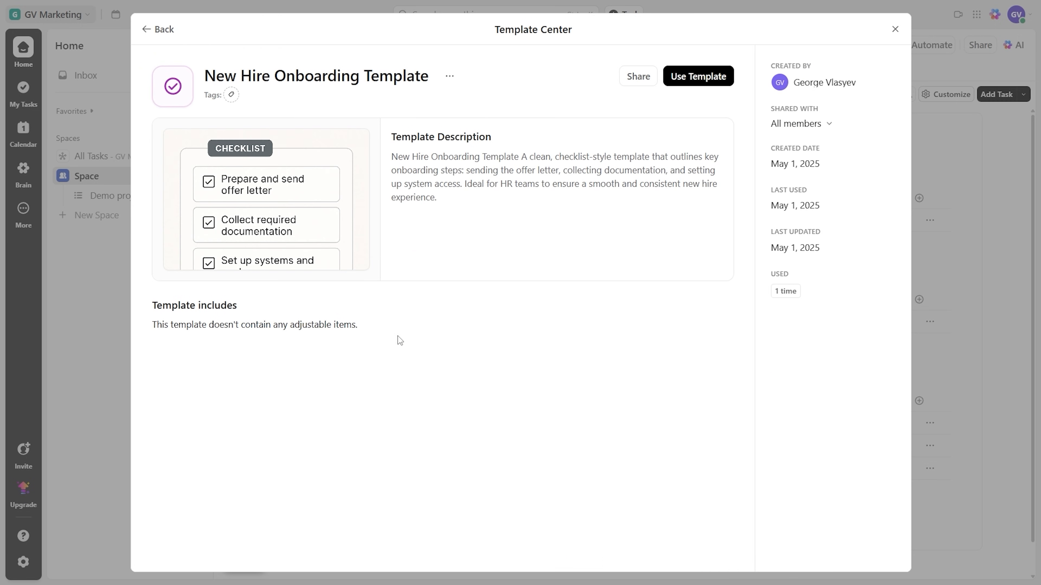
{"action": "left_click", "coordinate": [450, 89]}
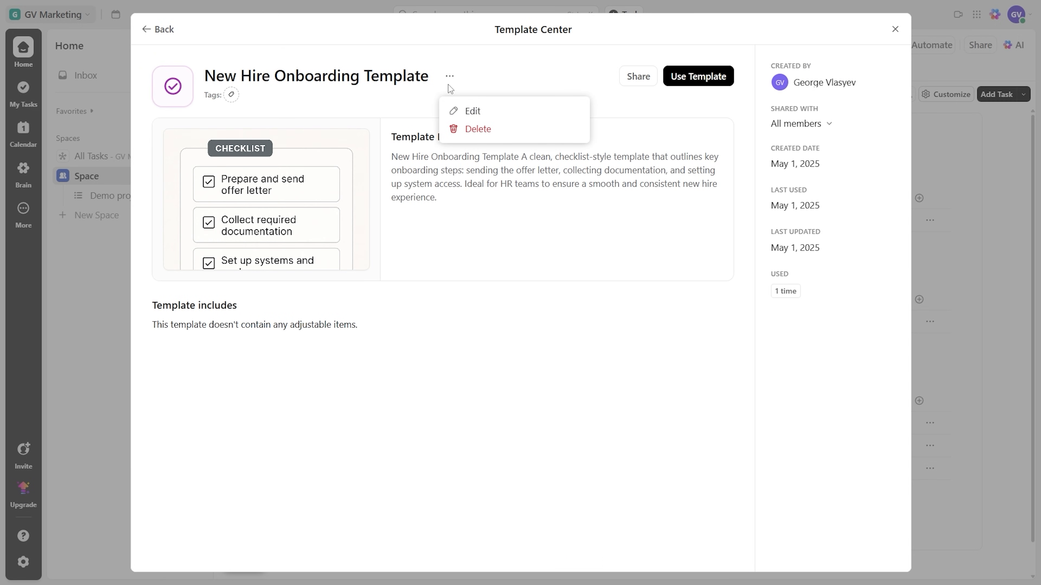
{"action": "left_click", "coordinate": [633, 78]}
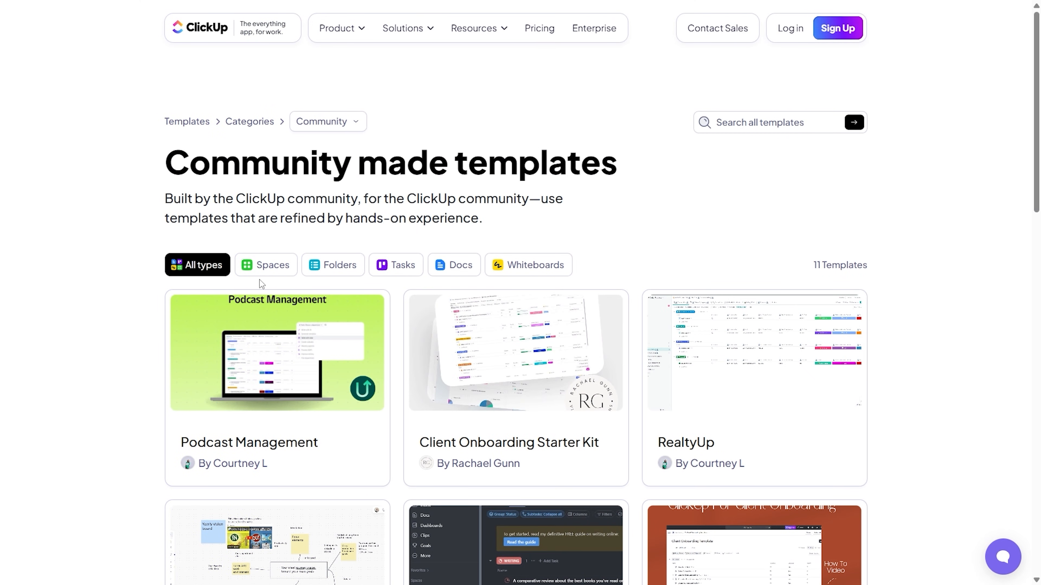
Browse the Community made templates on the ClickUp website.
{"action": "scroll", "coordinate": [627, 272], "scroll_direction": "down", "scroll_amount": 5}
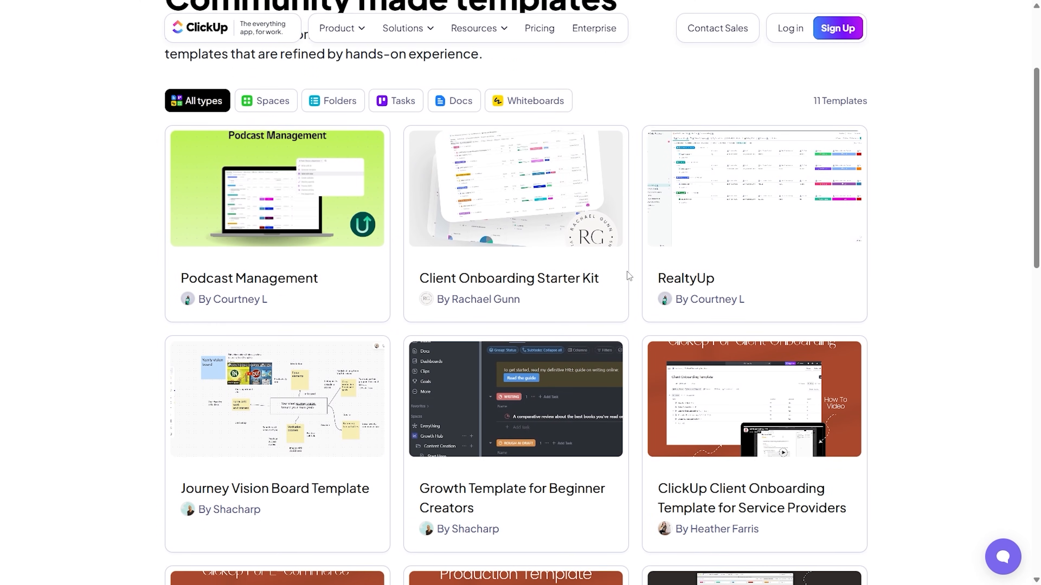
{"action": "scroll", "coordinate": [629, 280], "scroll_direction": "down", "scroll_amount": 8}
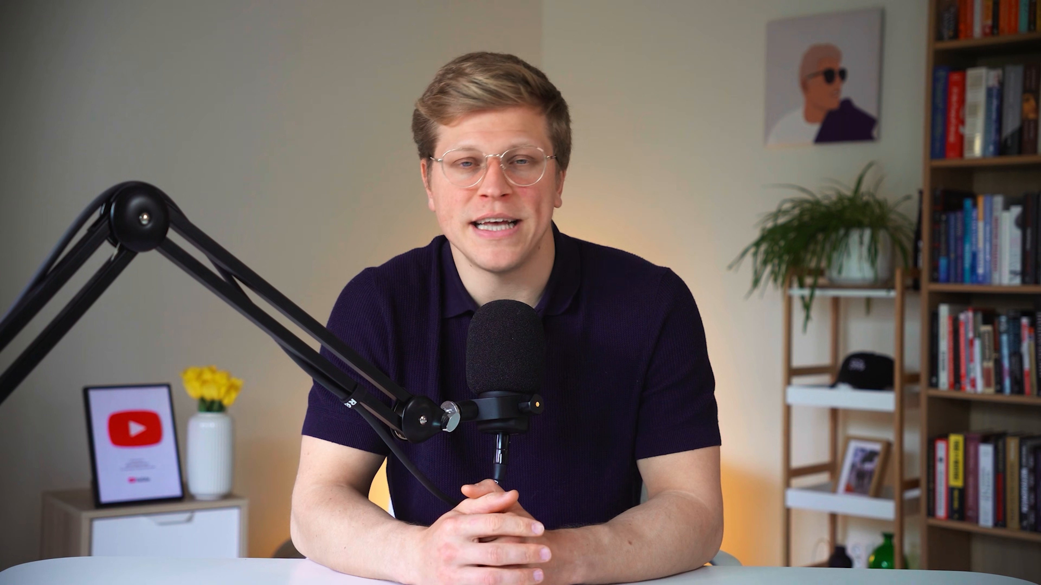